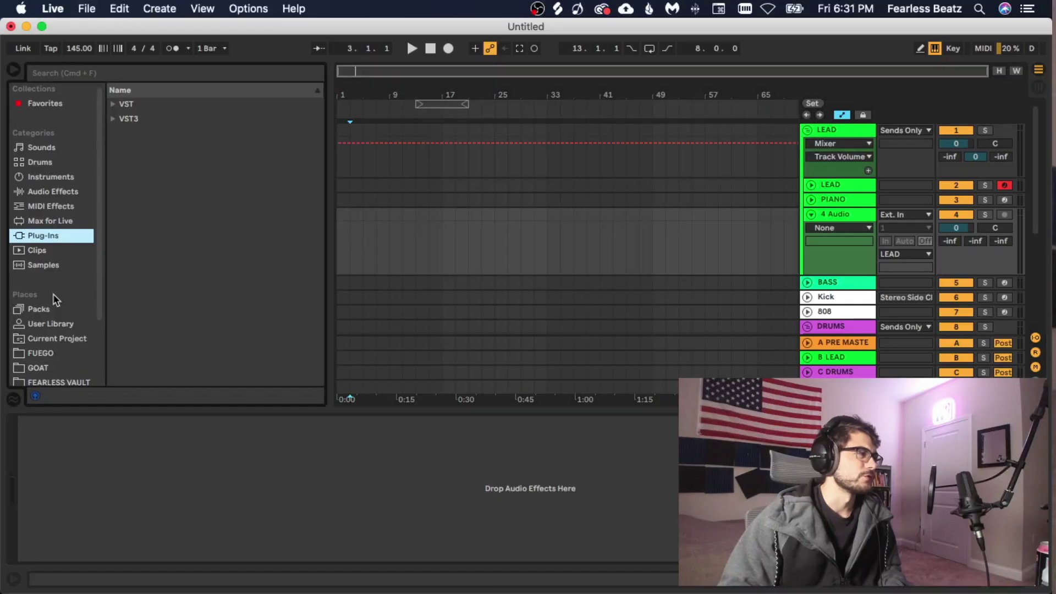
# Play the FREEFALL 140 BPM sample on track 4 and select its track
pyautogui.scroll(-3, 59, 308)
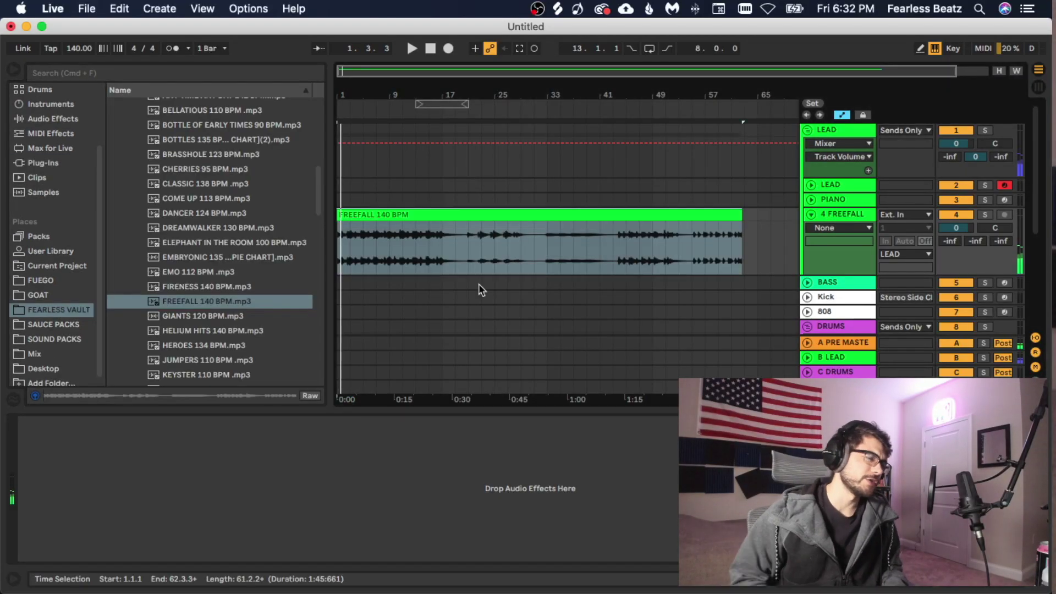
pyautogui.press('space')
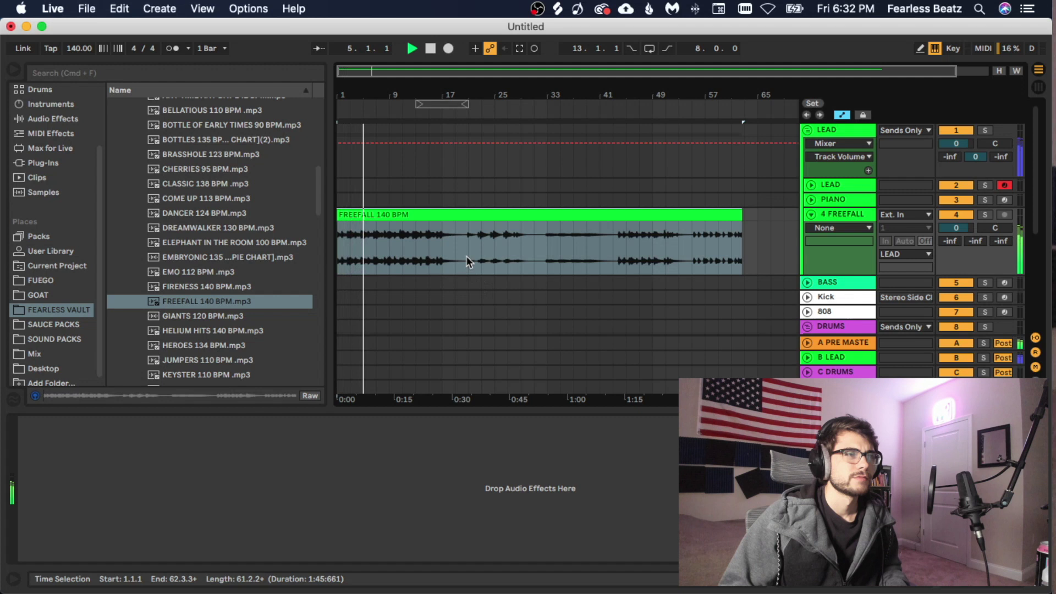
pyautogui.click(843, 217)
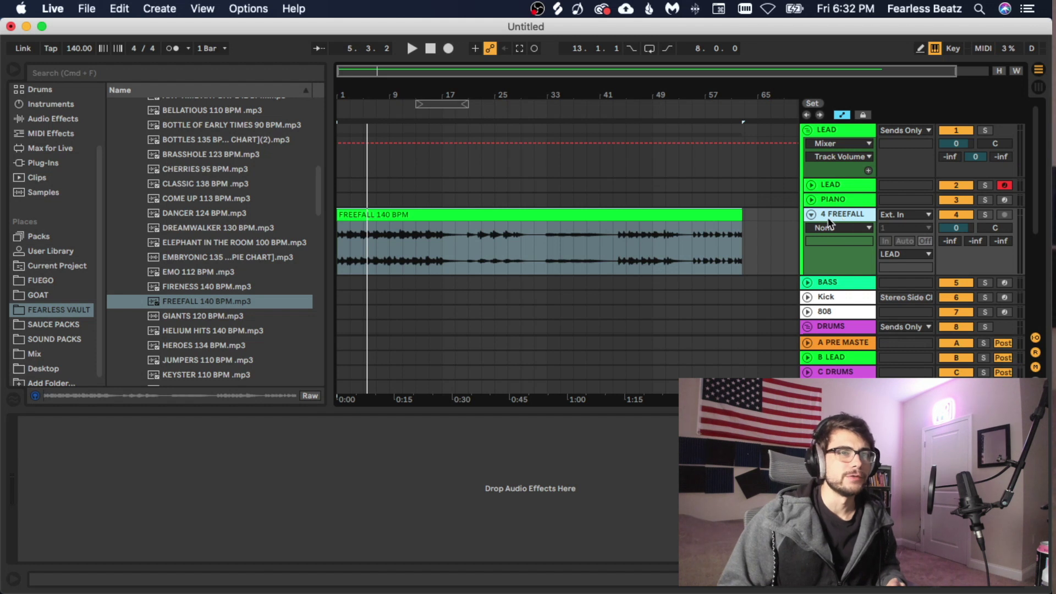
# Load a Tuner from Audio Effects onto the FREEFALL track
pyautogui.click(59, 310)
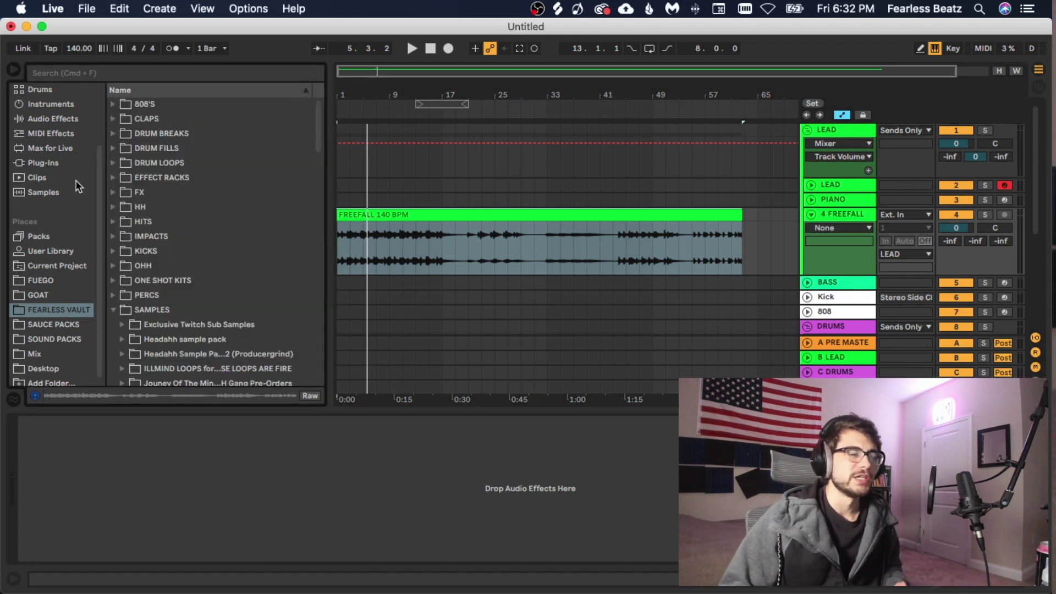
pyautogui.click(61, 120)
pyautogui.doubleClick(148, 150)
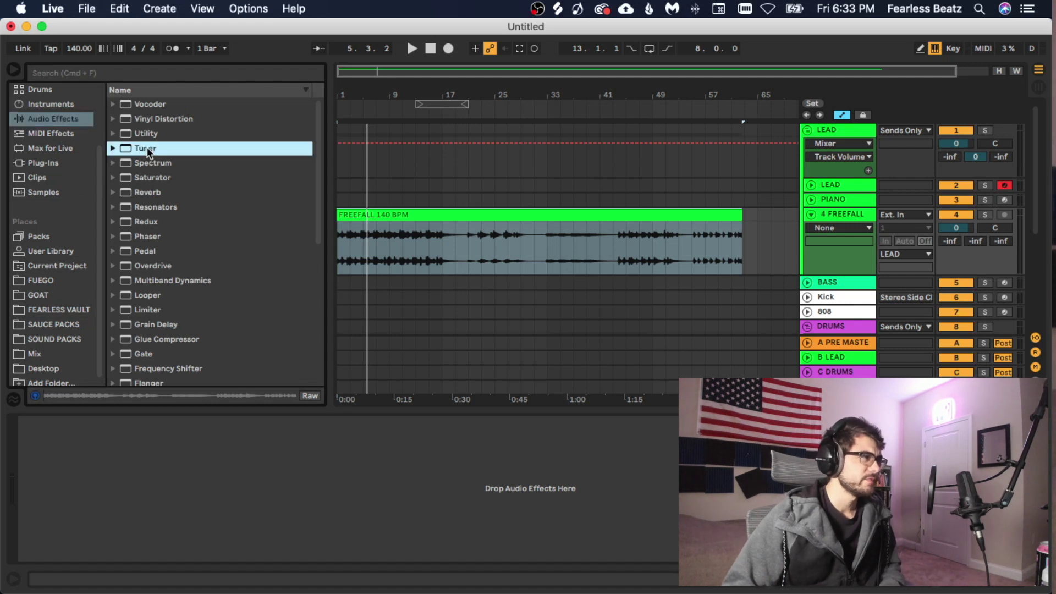
pyautogui.click(154, 192)
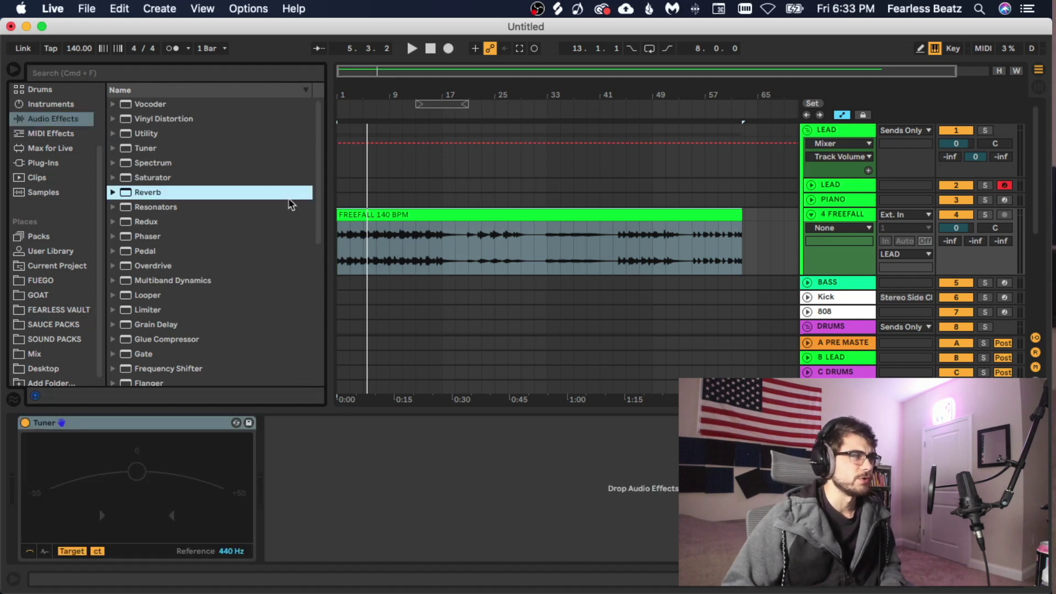
pyautogui.click(432, 217)
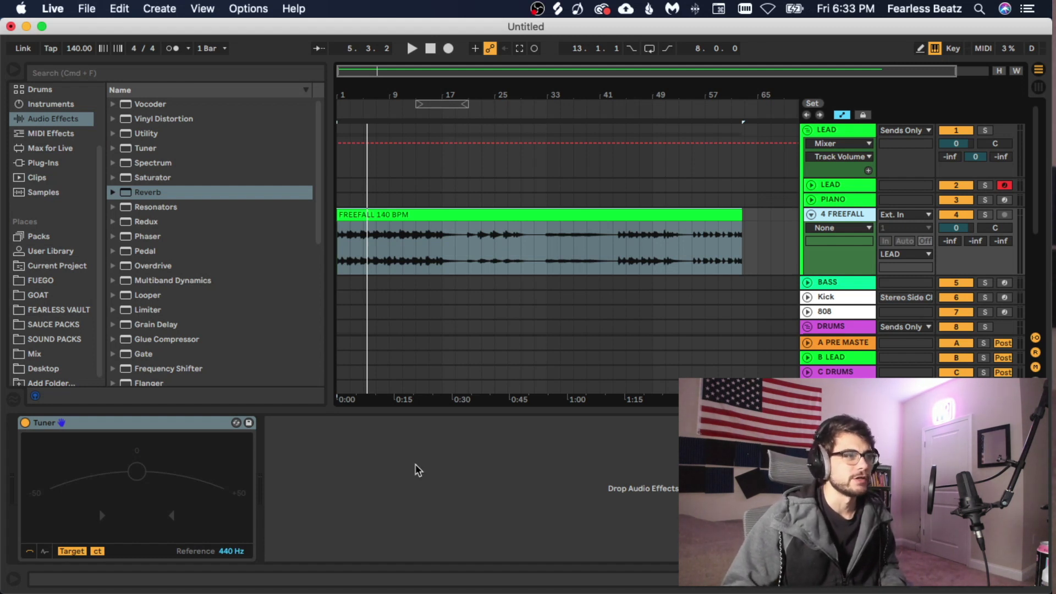
# Play the whole FREEFALL clip from bar 1 so the Tuner reads D at -7.2 cents
pyautogui.press('space')
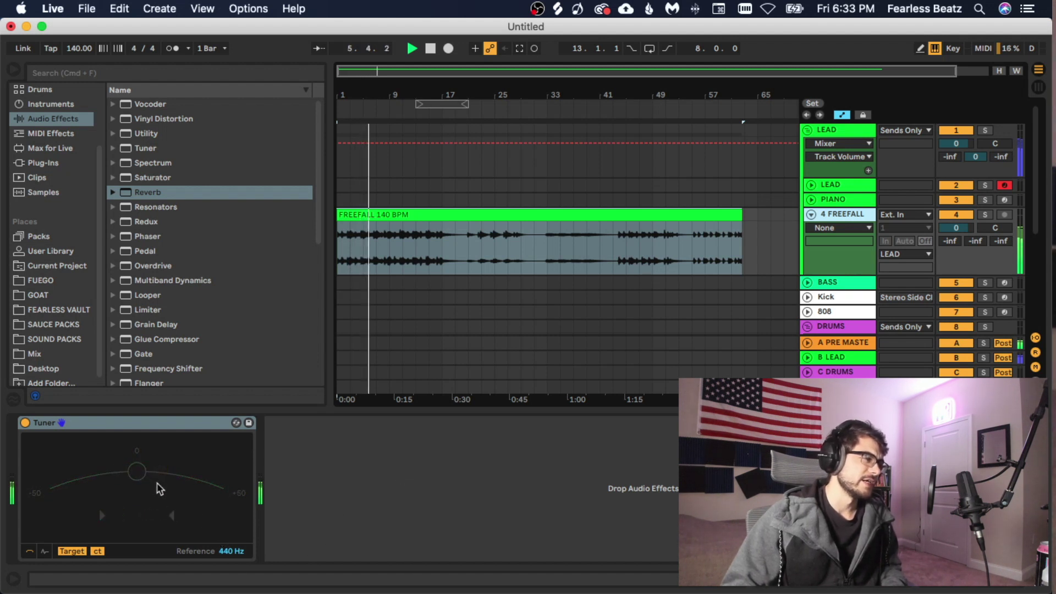
pyautogui.press('space')
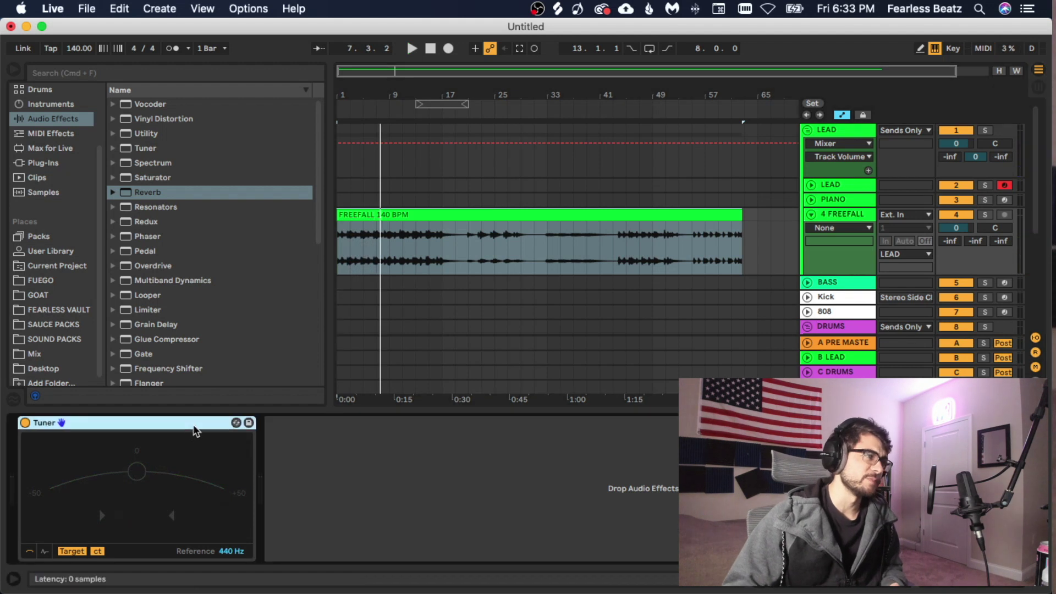
pyautogui.click(363, 226)
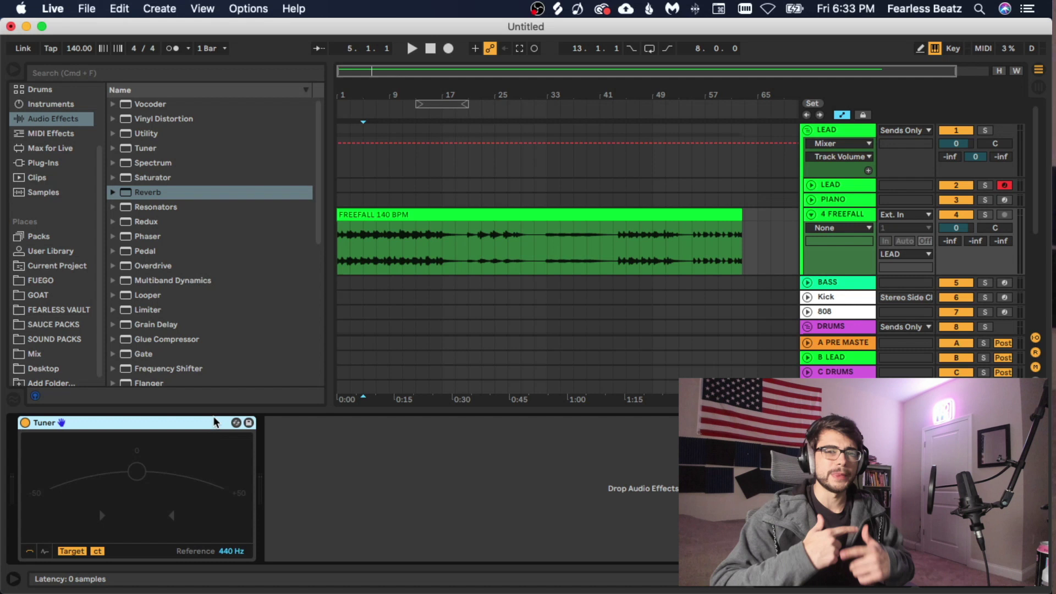
pyautogui.click(370, 216)
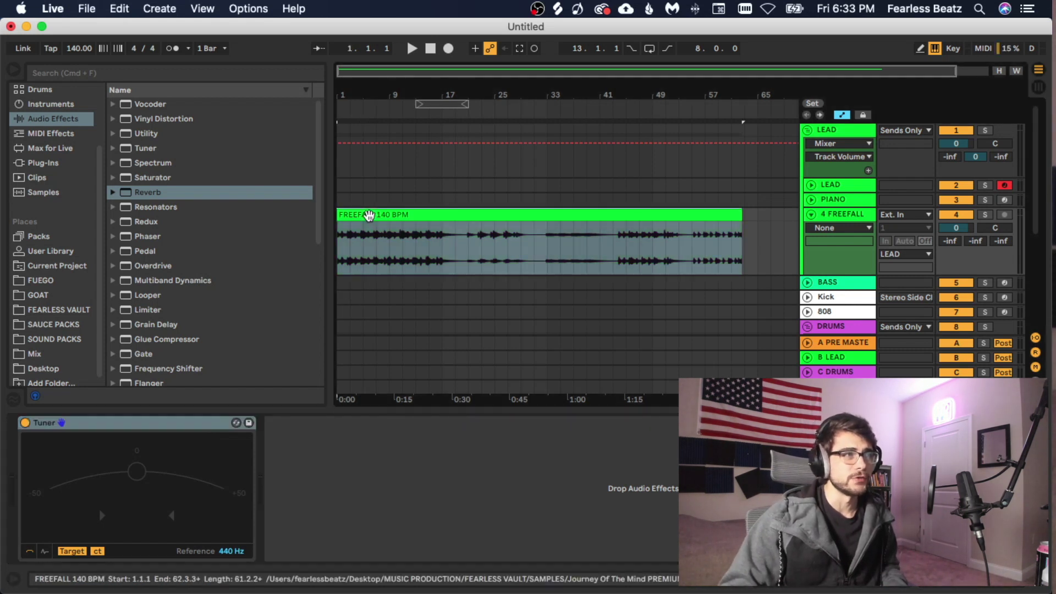
pyautogui.press('space')
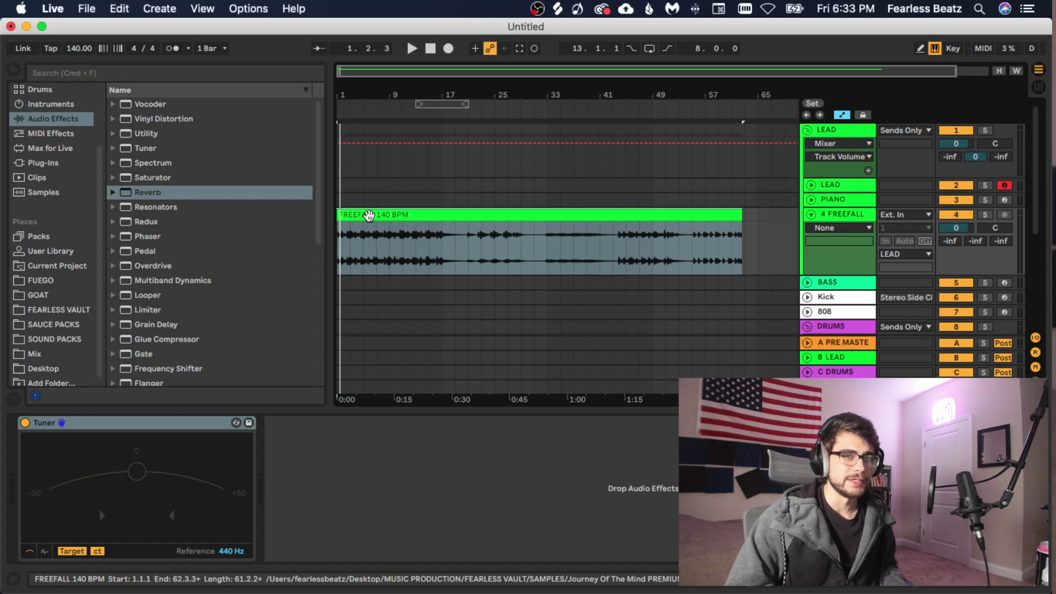
pyautogui.press('space')
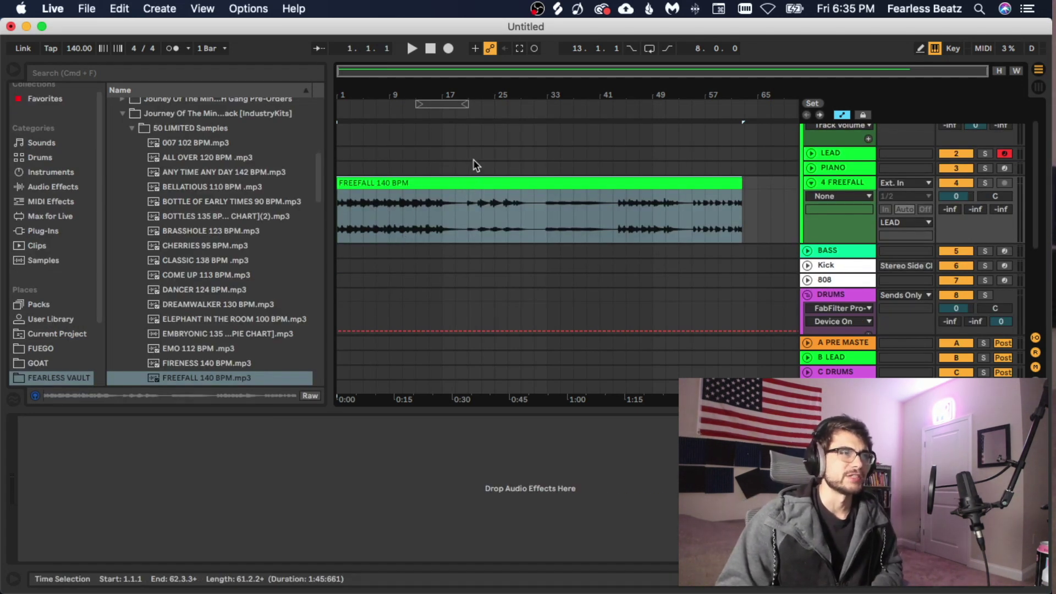
# Select the PIANO track to show its Omnisphere and FabFilter Pro-Q 3 devices
pyautogui.click(844, 172)
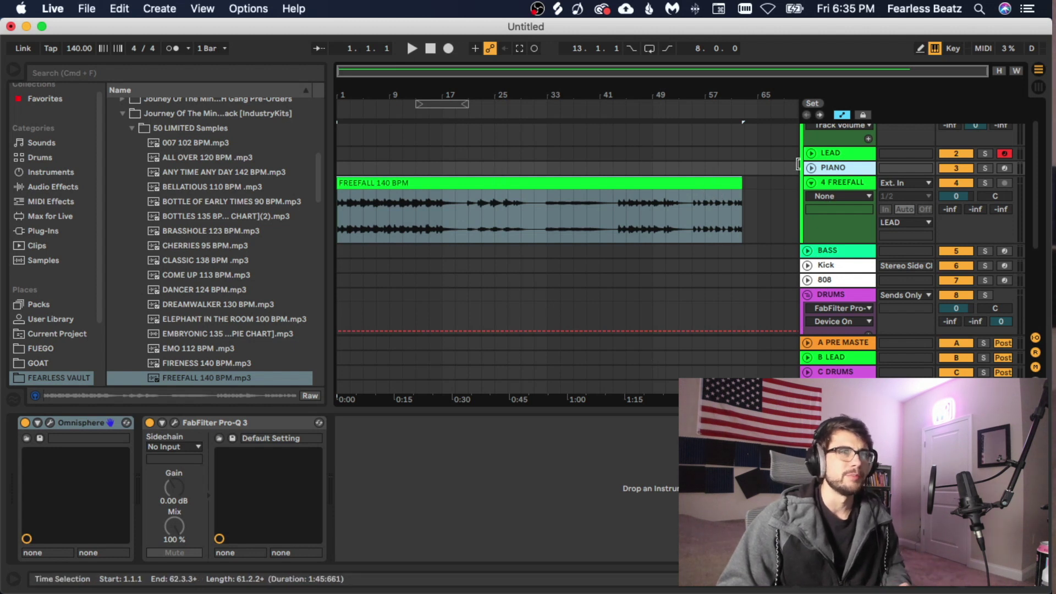
# Copy the FREEFALL clip onto the unfolded PIANO track and convert it to MIDI as Harmony
pyautogui.click(812, 169)
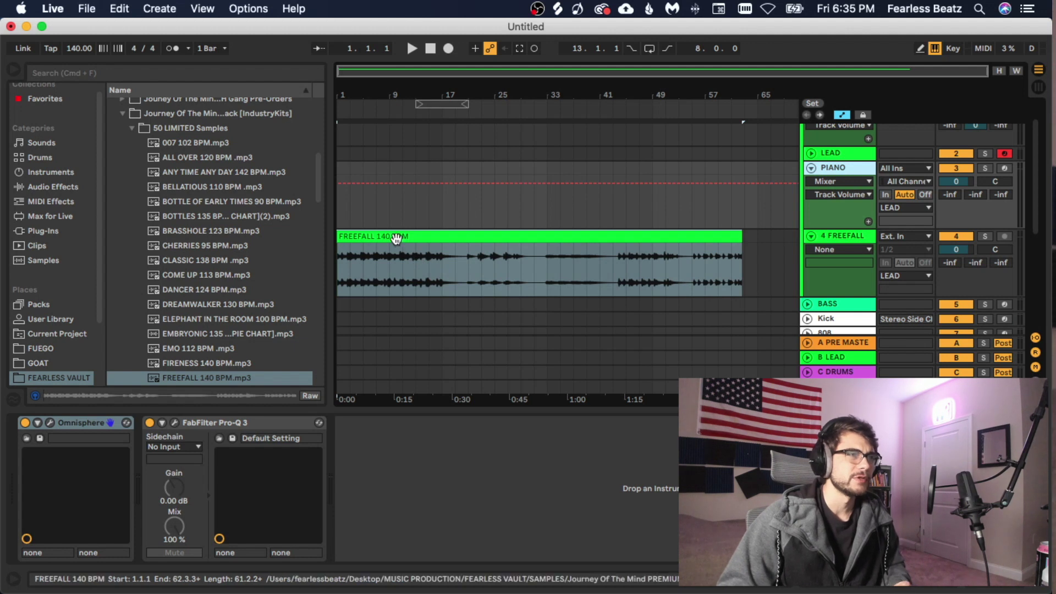
pyautogui.moveTo(395, 237); pyautogui.dragTo(388, 187)
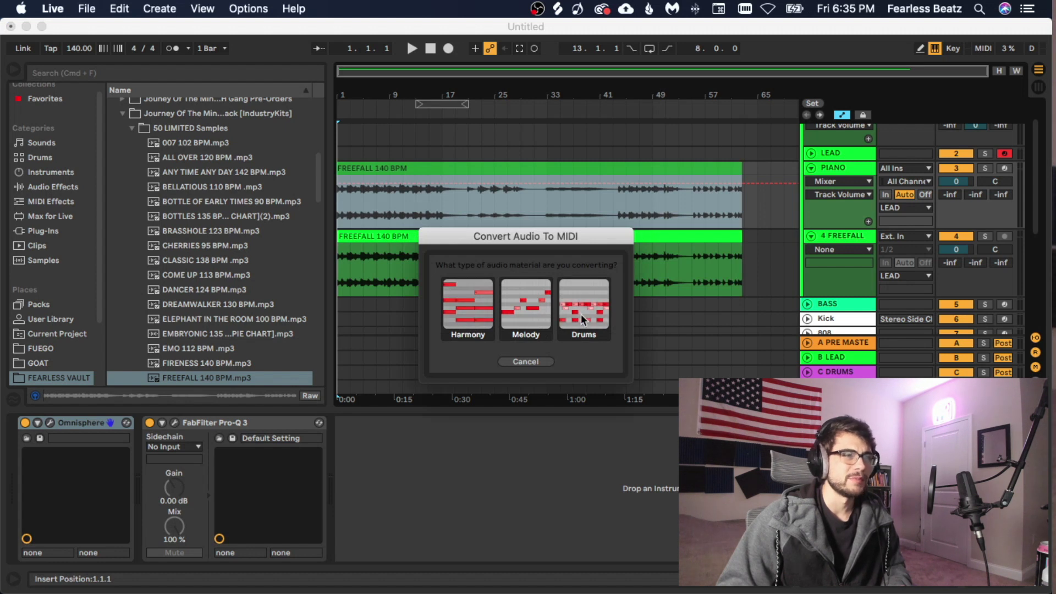
pyautogui.click(472, 315)
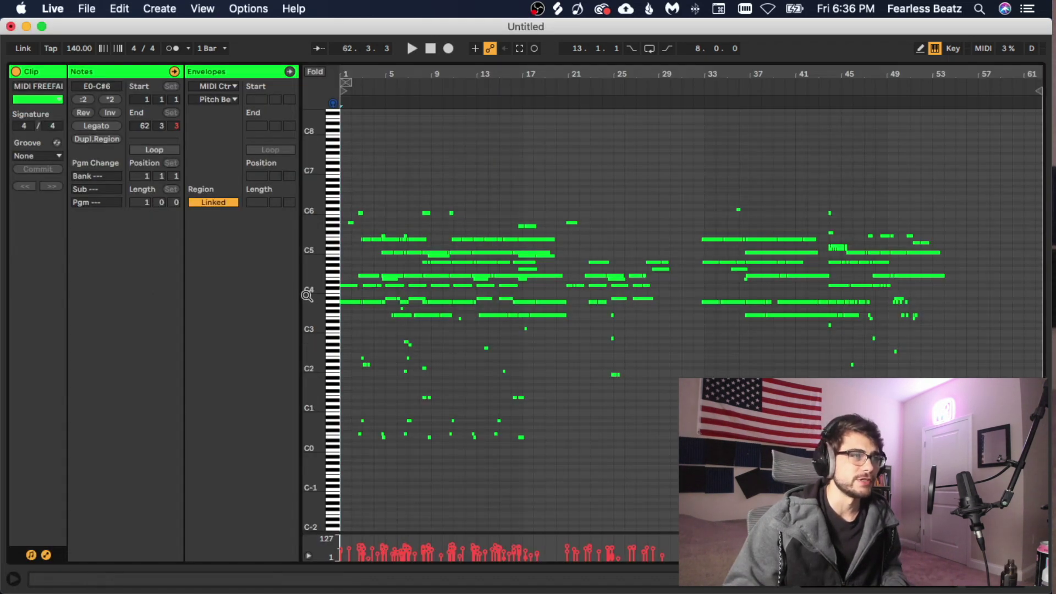
# Remove the scattered low notes from E0 to A#2 in the converted MIDI clip
pyautogui.moveTo(307, 297)
pyautogui.mouseDown()
pyautogui.moveTo(325, 298)
pyautogui.moveTo(308, 297)
pyautogui.mouseUp()
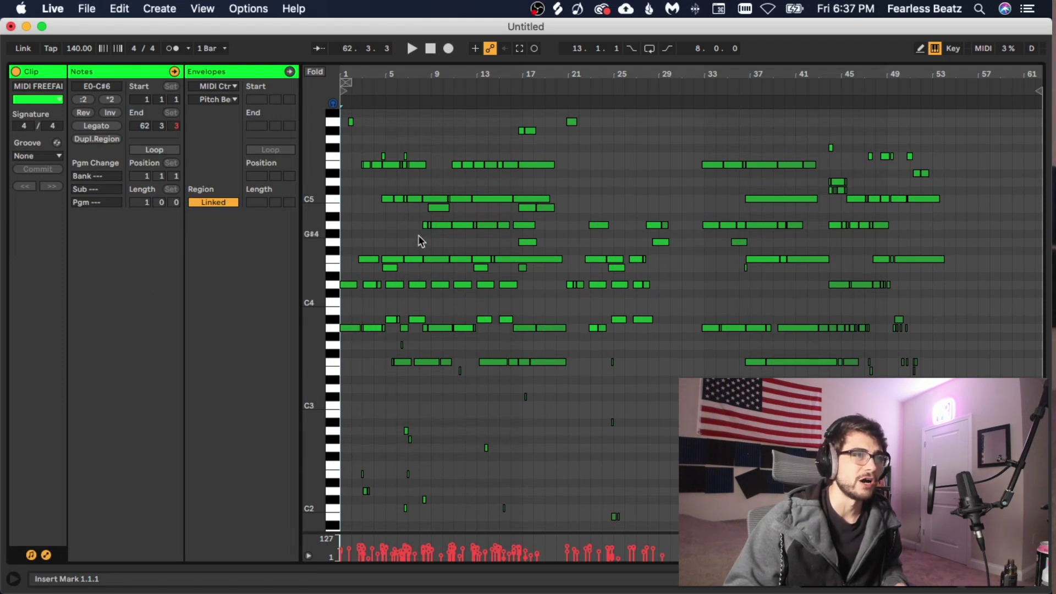
pyautogui.scroll(-10, 421, 242)
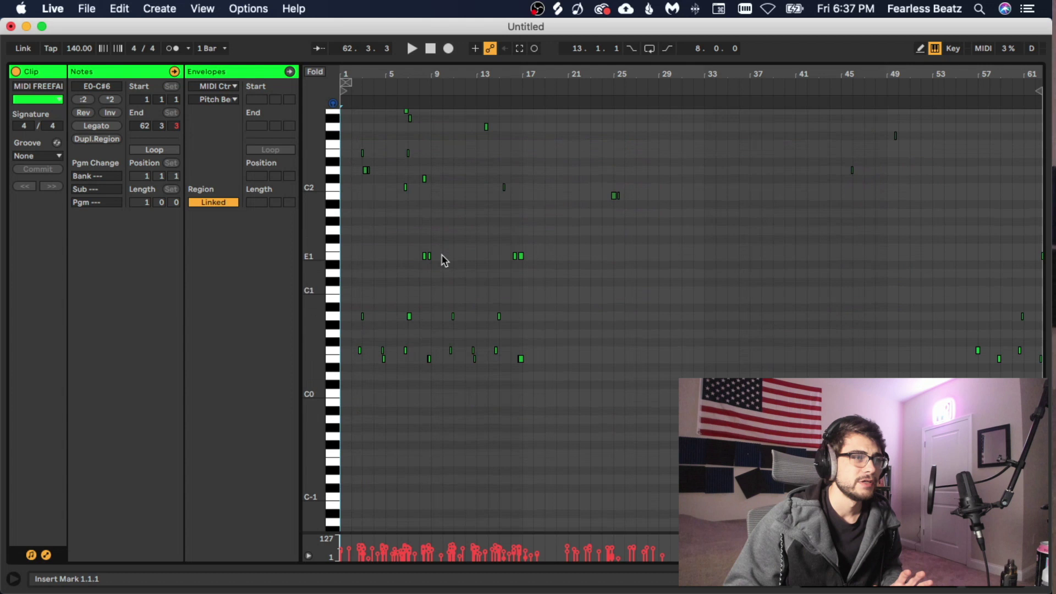
pyautogui.scroll(5, 440, 258)
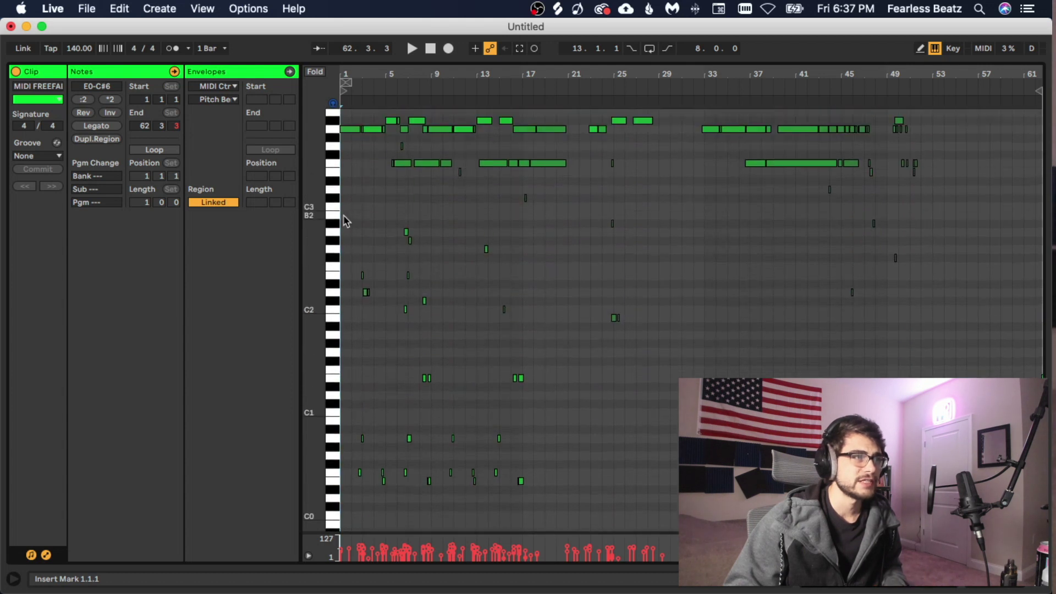
pyautogui.moveTo(347, 208); pyautogui.dragTo(735, 500)
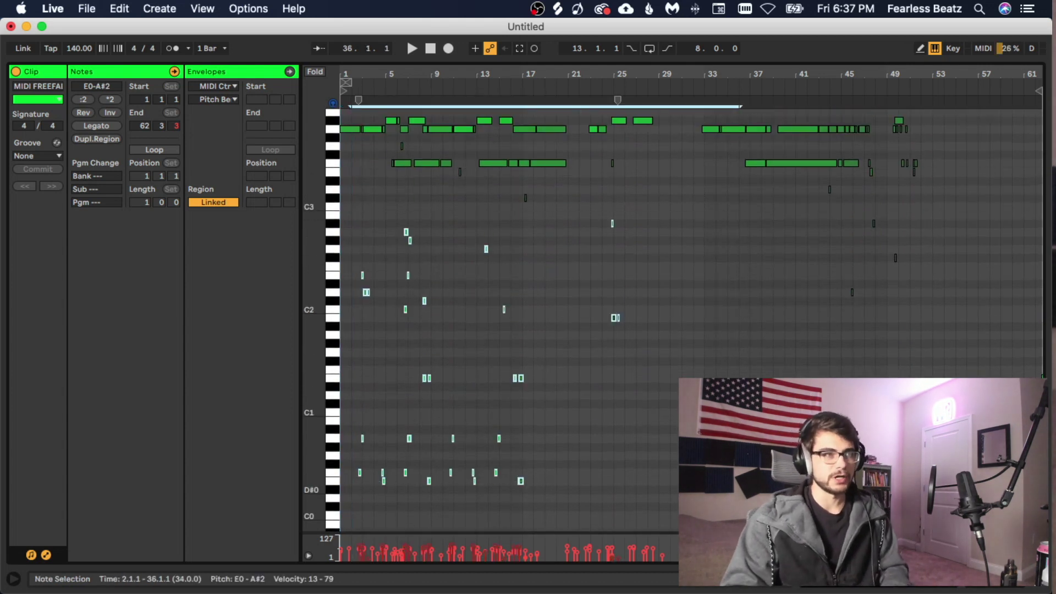
pyautogui.scroll(5, 495, 275)
pyautogui.moveTo(415, 296); pyautogui.dragTo(555, 331)
pyautogui.click(695, 297)
# Zoom the key ruler to show note names and play the MIDI clip from the start
pyautogui.scroll(6, 642, 273)
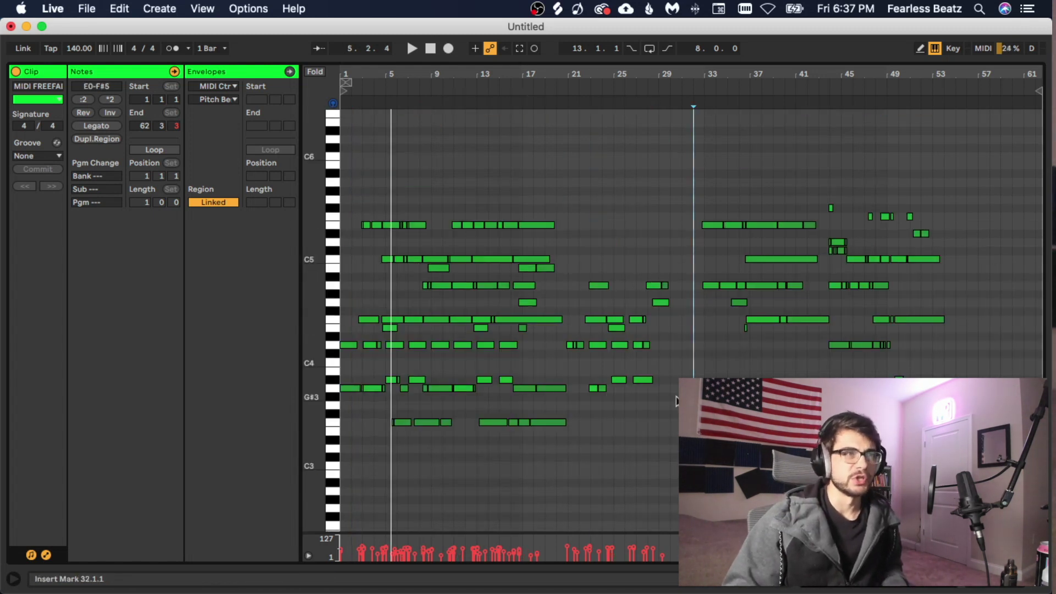
pyautogui.moveTo(341, 292); pyautogui.dragTo(330, 295)
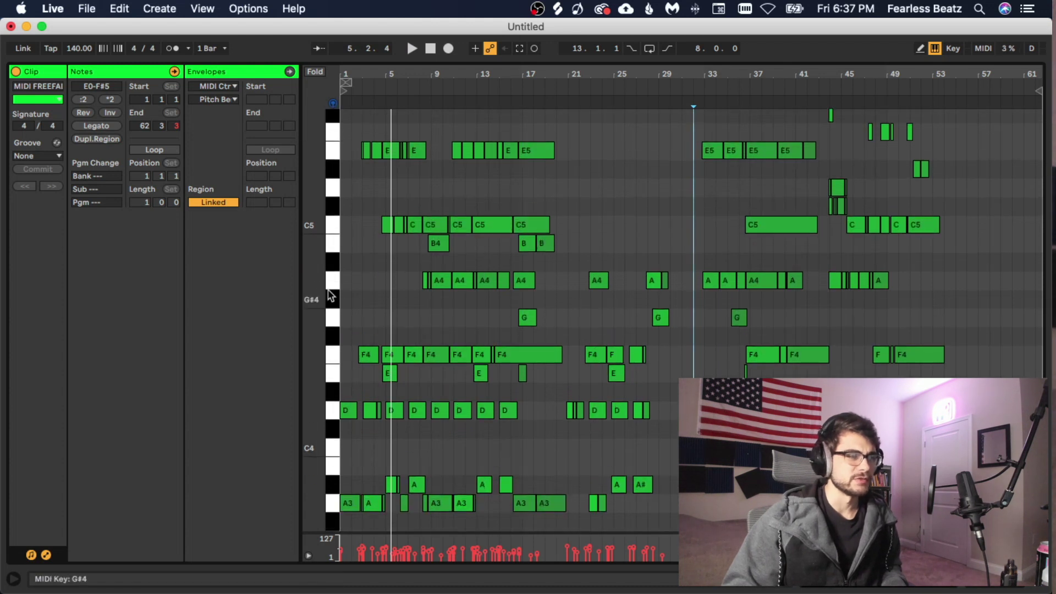
pyautogui.press('space')
pyautogui.scroll(-3, 418, 325)
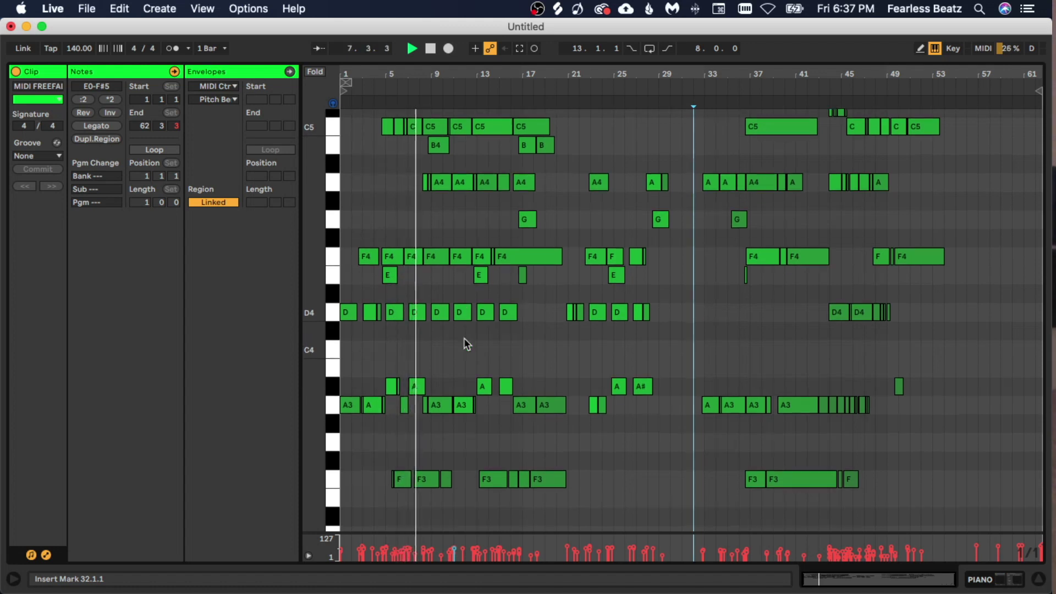
# Delete the F3 notes around bars 3–8
pyautogui.scroll(-2, 464, 338)
pyautogui.moveTo(354, 428); pyautogui.dragTo(449, 447)
pyautogui.press('Delete')
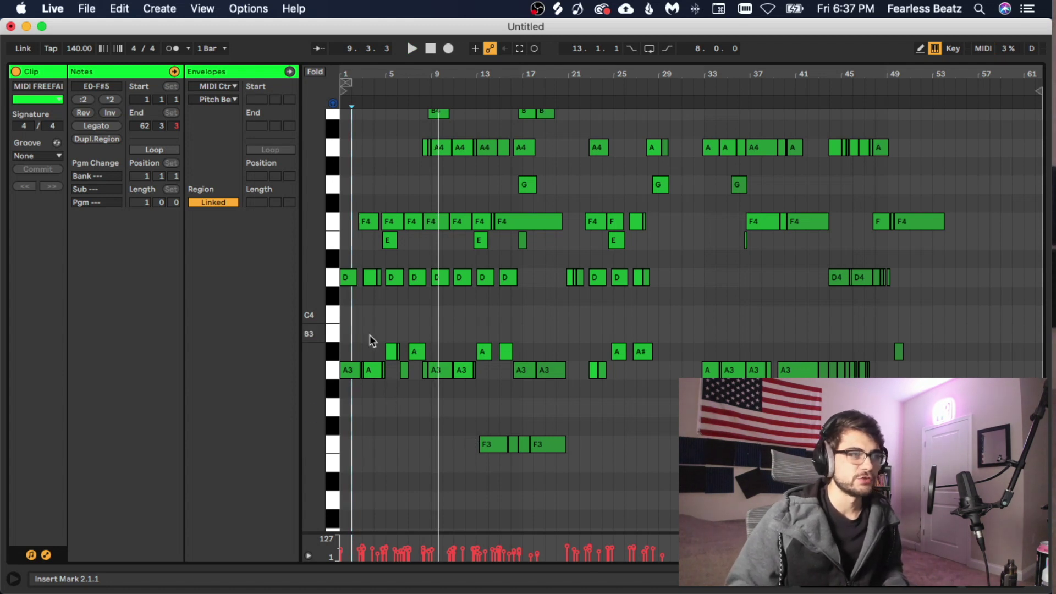
# Zoom into the opening bars and lengthen the first A3 note to end at bar 3
pyautogui.click(392, 352)
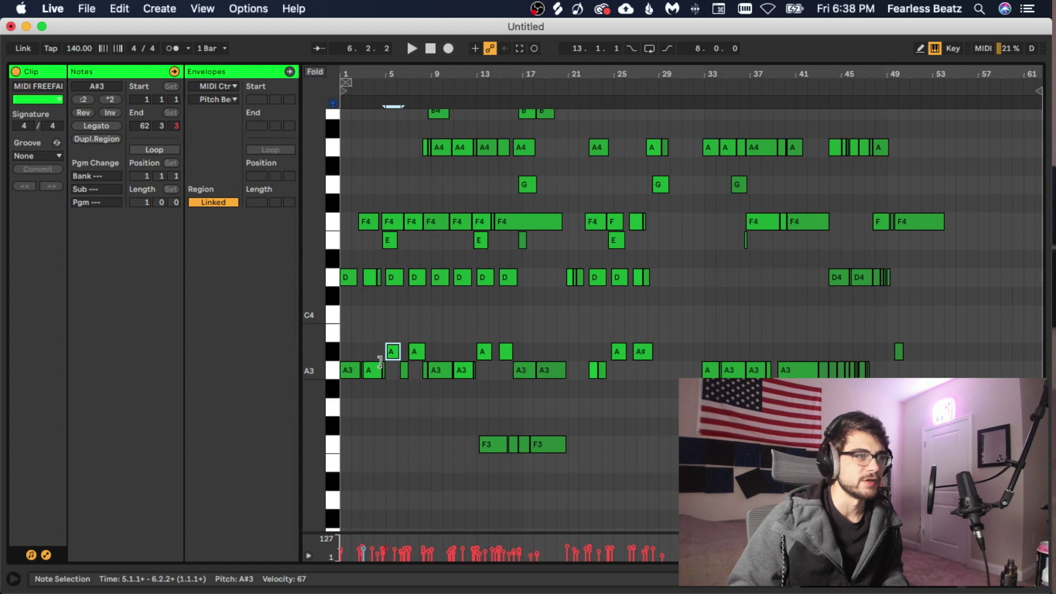
pyautogui.press('+')
pyautogui.press('+')
pyautogui.press('+')
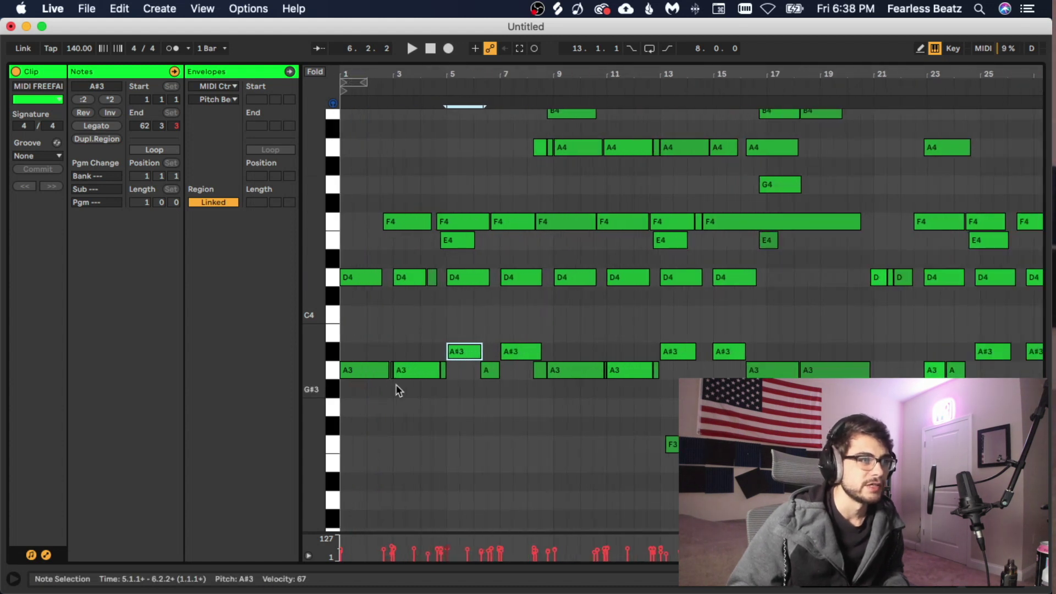
pyautogui.click(387, 375)
pyautogui.moveTo(388, 371); pyautogui.dragTo(392, 372)
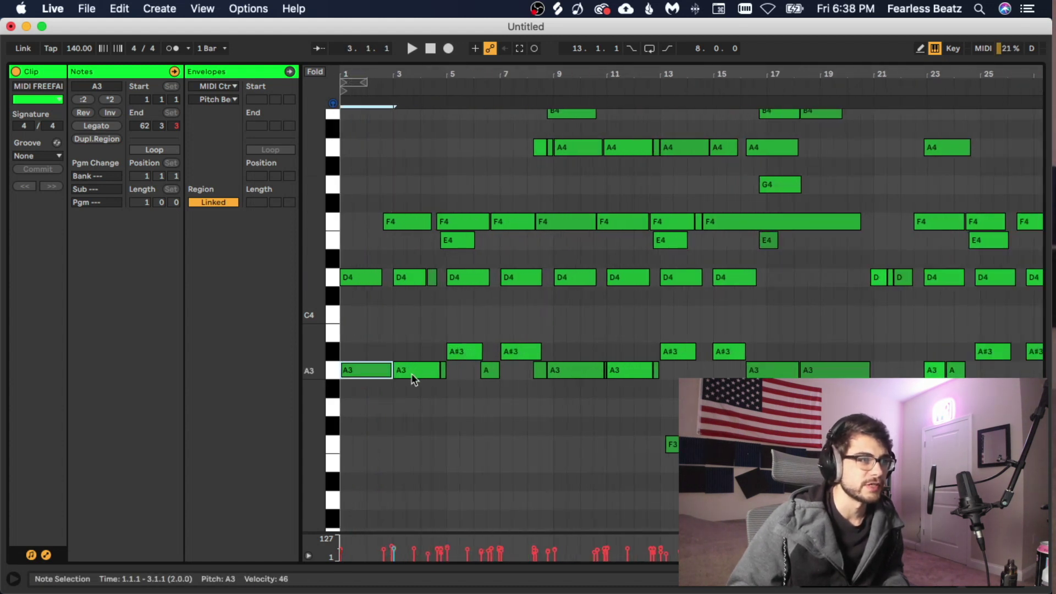
pyautogui.click(440, 370)
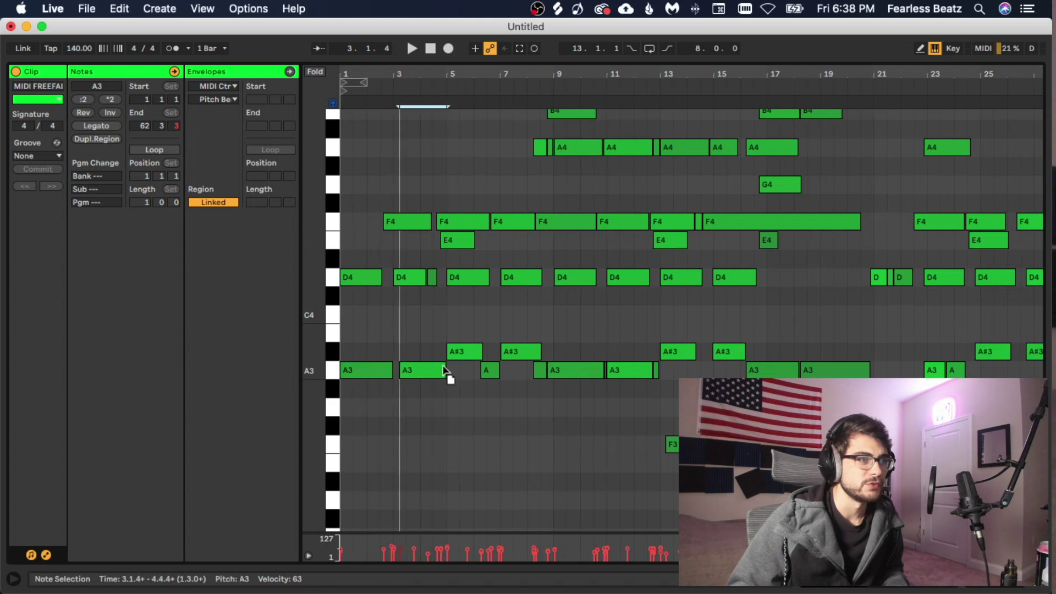
pyautogui.click(434, 305)
# Delete the stray E4 notes, including the one near bar 12
pyautogui.click(458, 241)
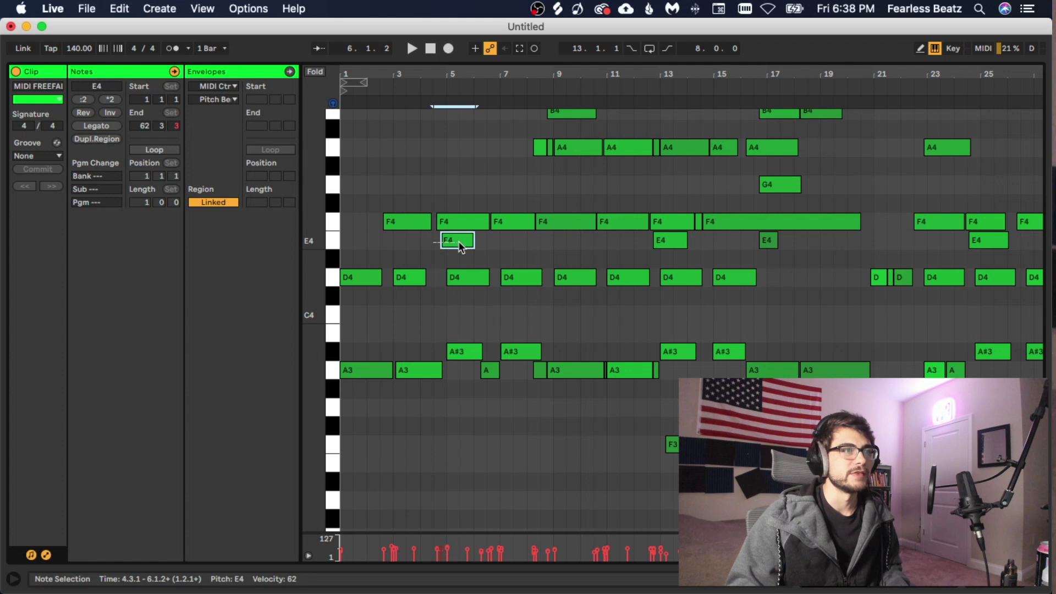
pyautogui.press('Delete')
pyautogui.click(455, 312)
pyautogui.scroll(5, 626, 389)
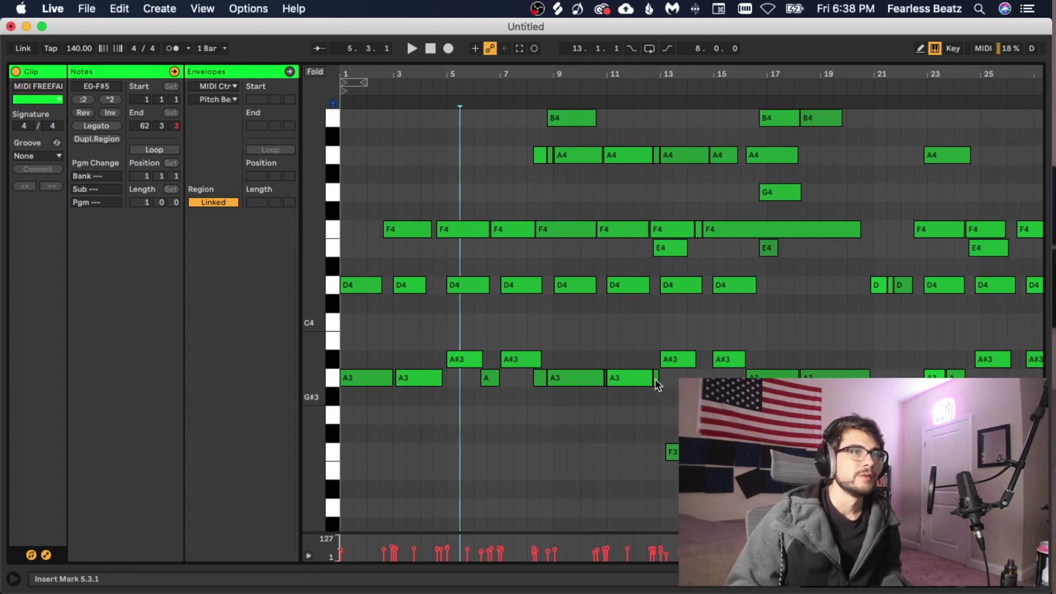
pyautogui.click(669, 368)
pyautogui.press('Delete')
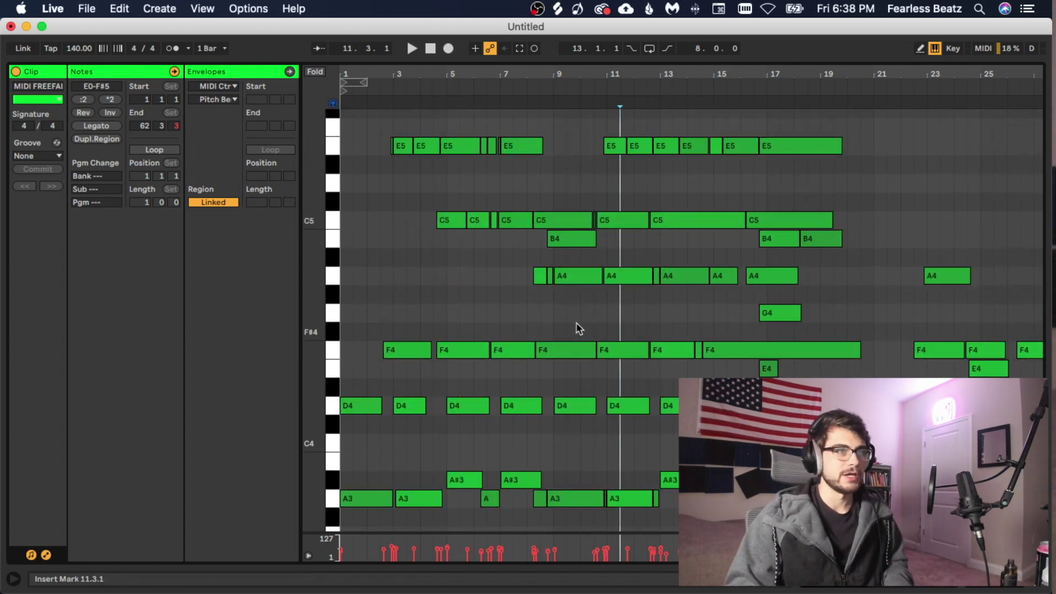
pyautogui.scroll(-3, 410, 388)
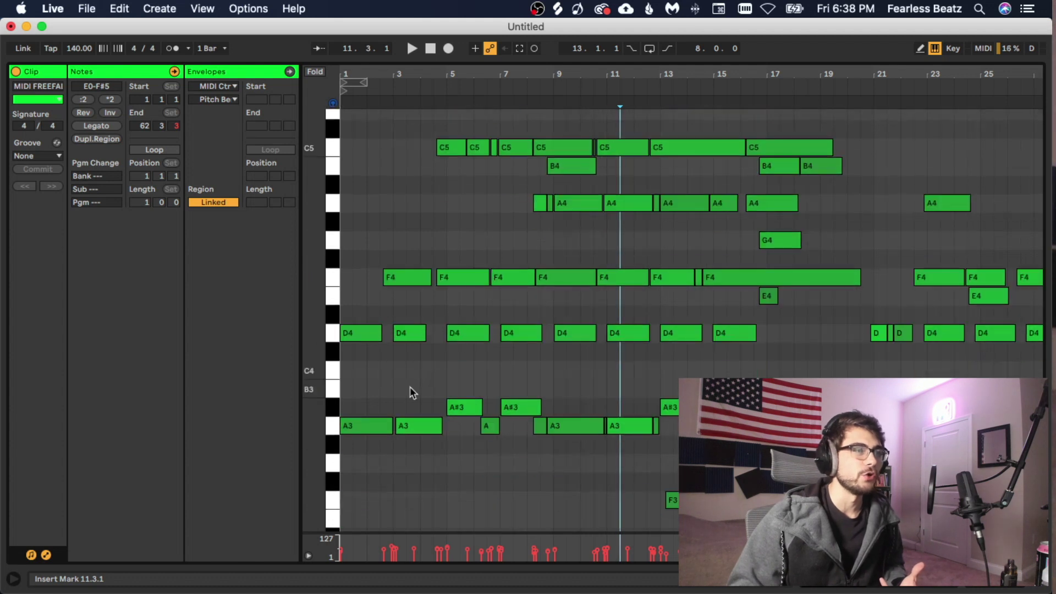
# Select all notes by pitch from the keyboard: D4, A3, F4 and E5
pyautogui.click(328, 334)
pyautogui.click(329, 429)
pyautogui.scroll(1, 346, 335)
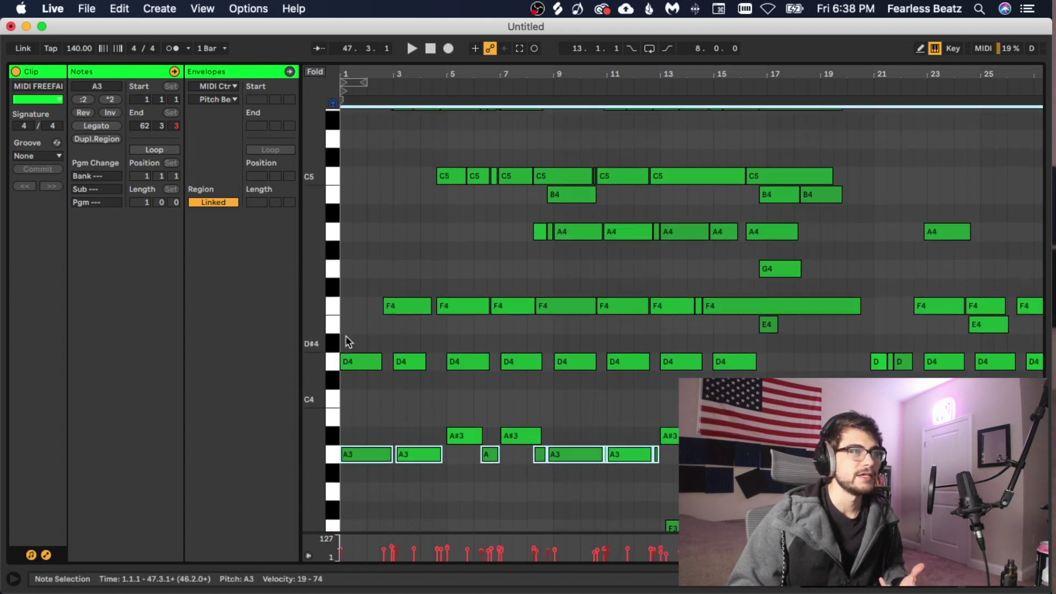
pyautogui.click(330, 304)
pyautogui.scroll(3, 333, 304)
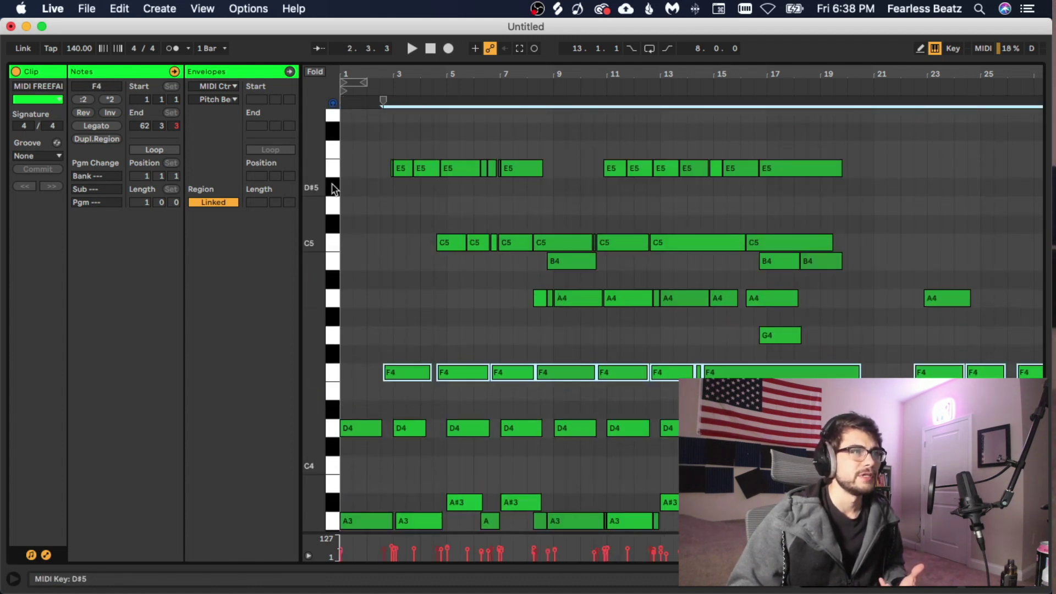
pyautogui.click(330, 171)
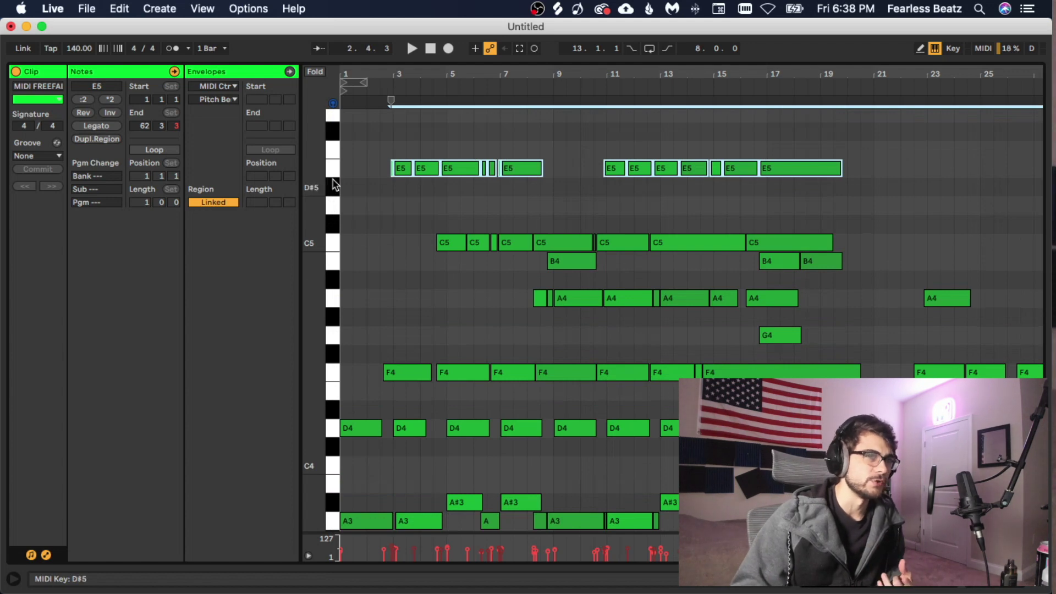
# Return to Arrangement view and move the MIDI FREEFALL clip off the PIANO lane
pyautogui.press('Tab')
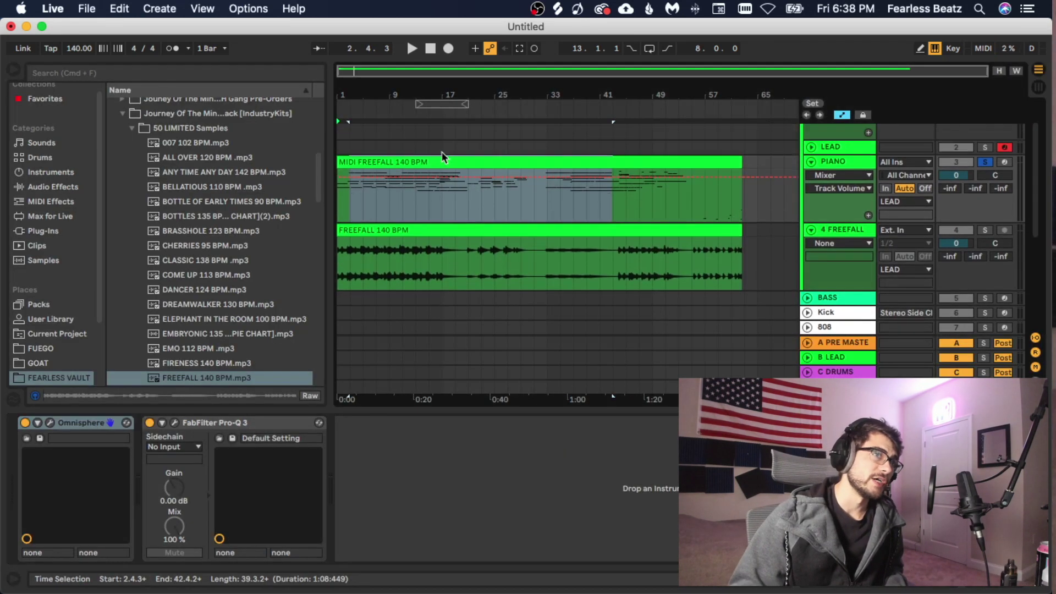
pyautogui.scroll(2, 474, 170)
pyautogui.click(506, 197)
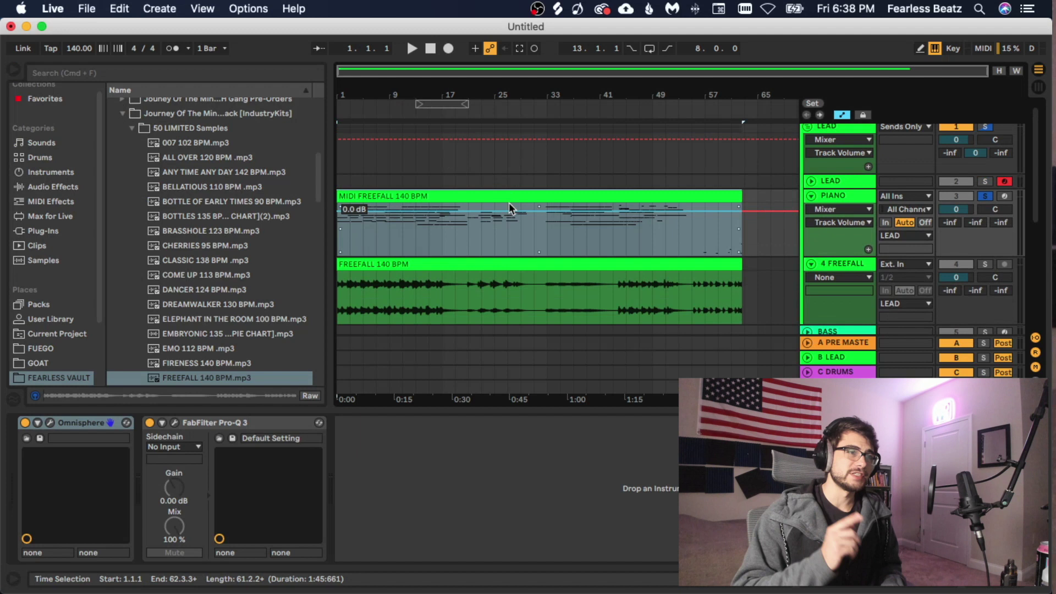
pyautogui.moveTo(509, 203); pyautogui.dragTo(471, 298)
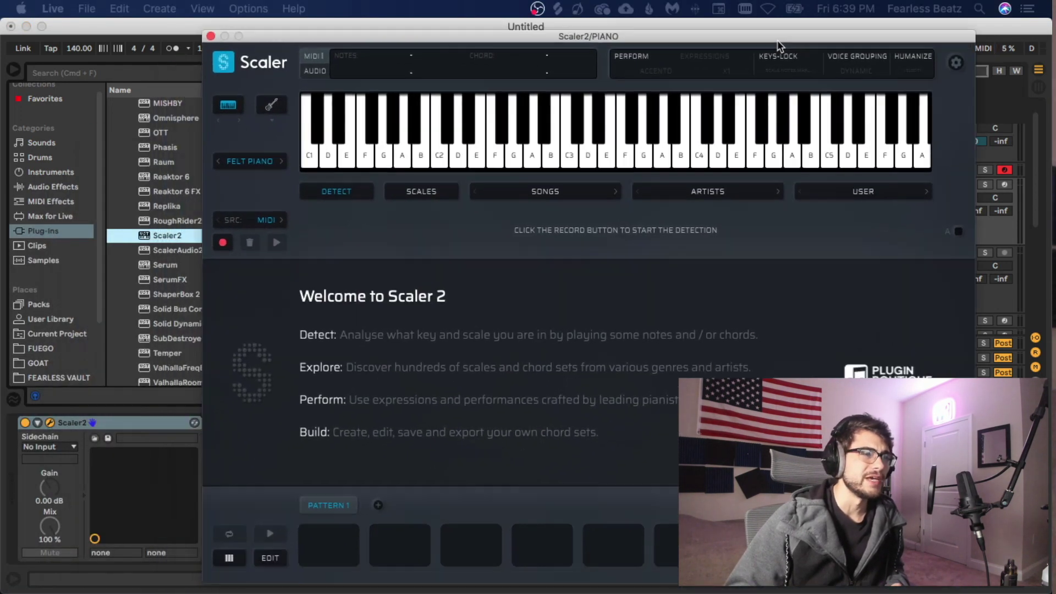
pyautogui.click(360, 184)
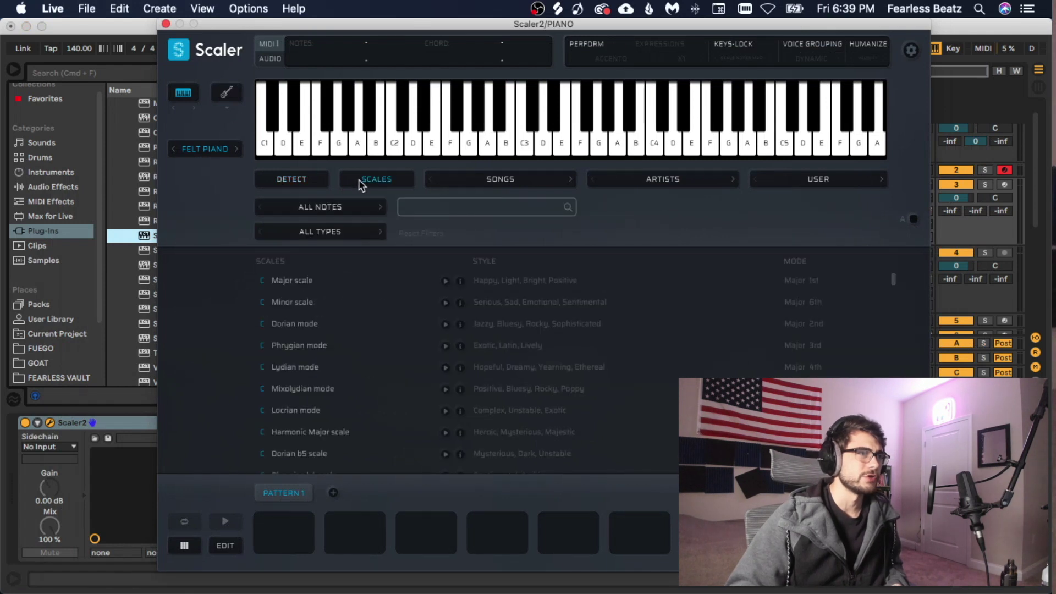
pyautogui.scroll(-15, 302, 378)
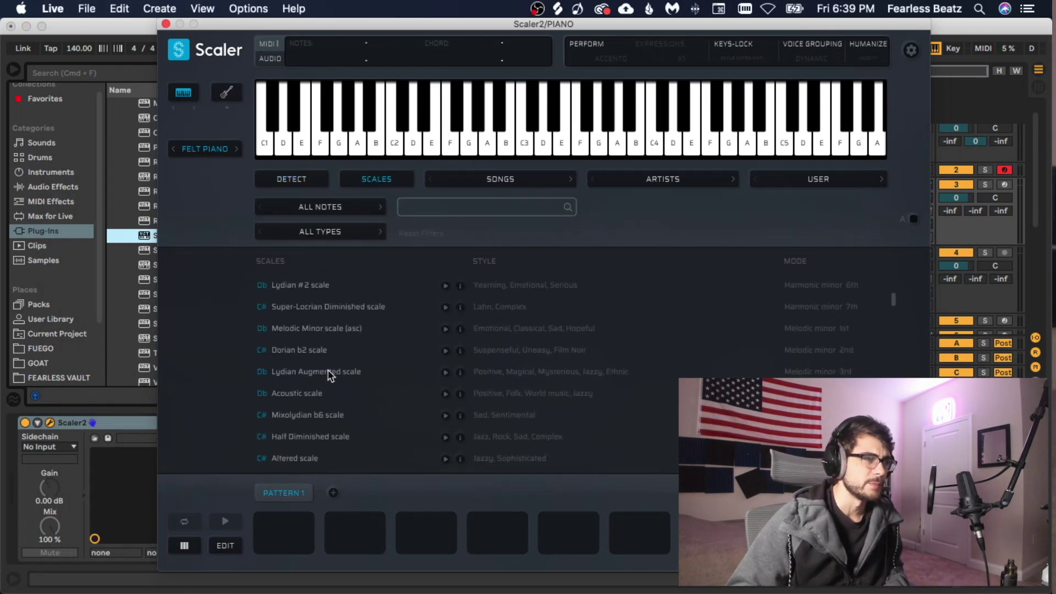
pyautogui.click(330, 372)
pyautogui.click(297, 447)
pyautogui.click(431, 448)
pyautogui.click(558, 458)
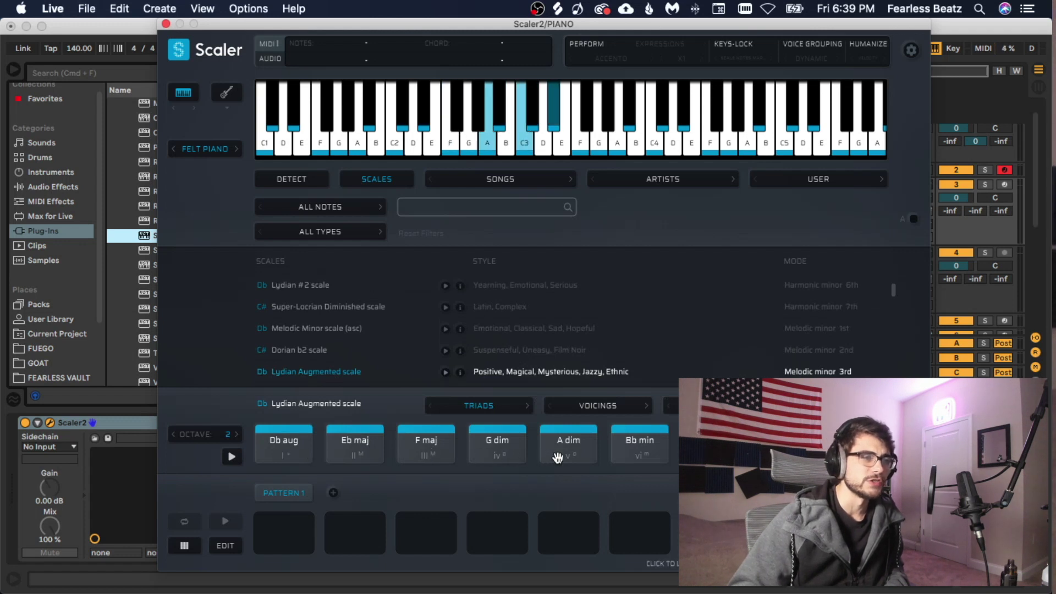
pyautogui.click(638, 447)
pyautogui.click(490, 449)
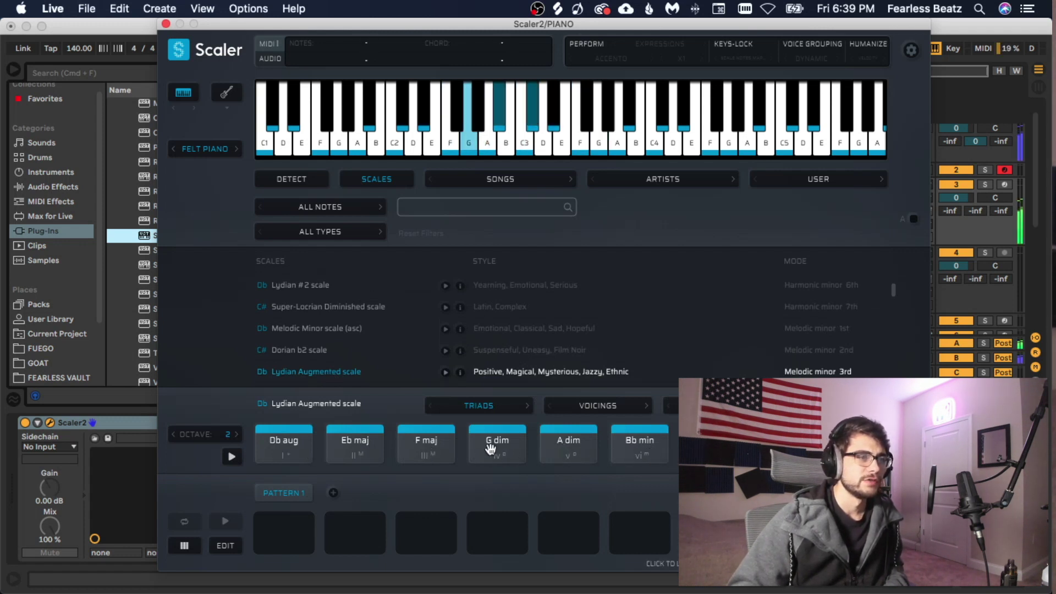
pyautogui.click(427, 448)
pyautogui.click(354, 444)
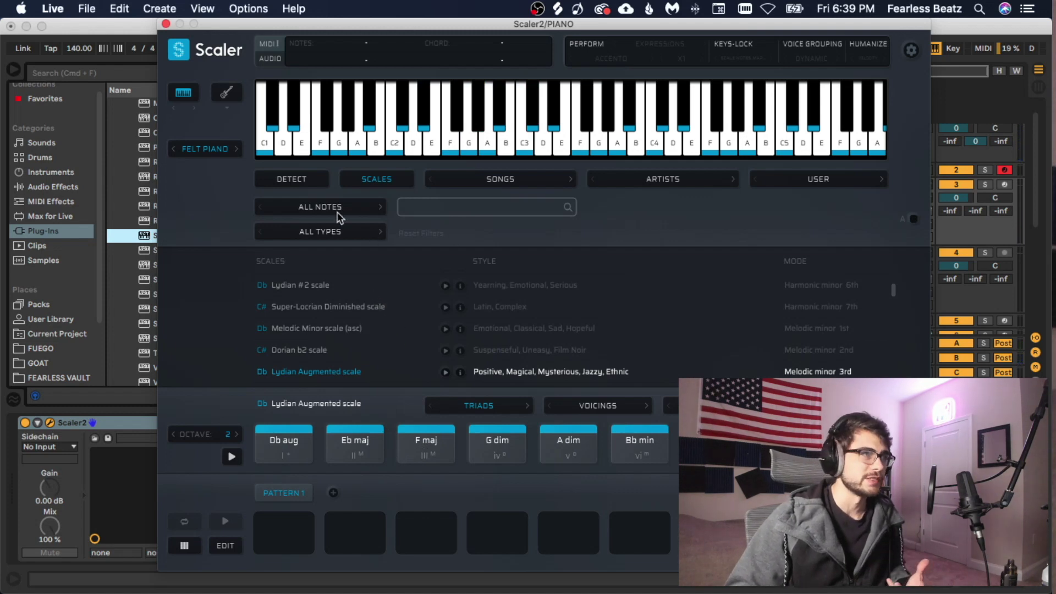
pyautogui.click(300, 177)
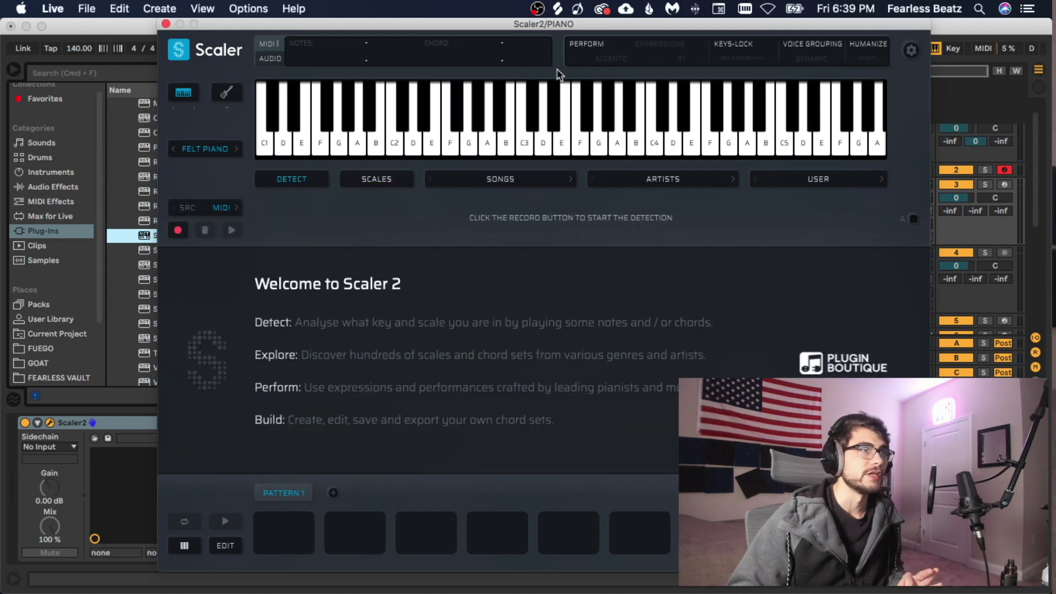
# Move Scaler aside, then freeze and flatten the FREEFALL audio track
pyautogui.moveTo(559, 24); pyautogui.dragTo(608, 318)
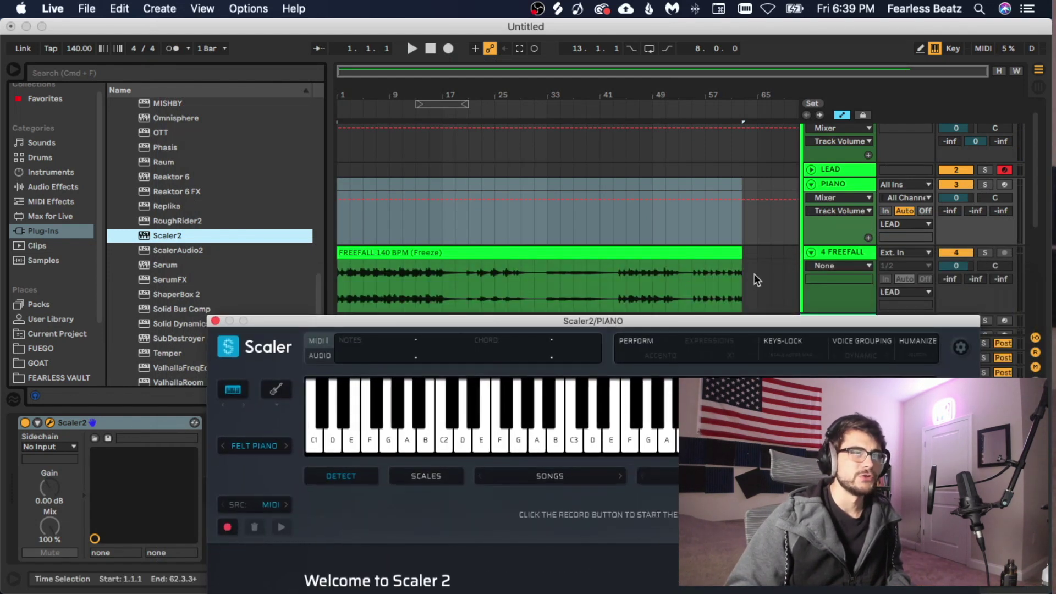
pyautogui.click(831, 252)
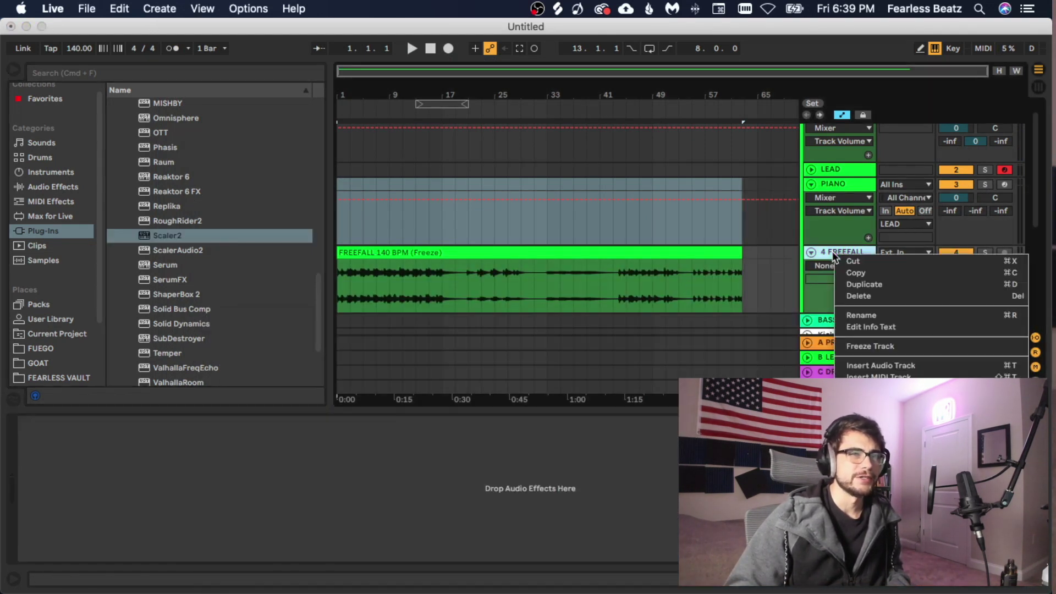
pyautogui.rightClick(831, 252)
pyautogui.click(855, 347)
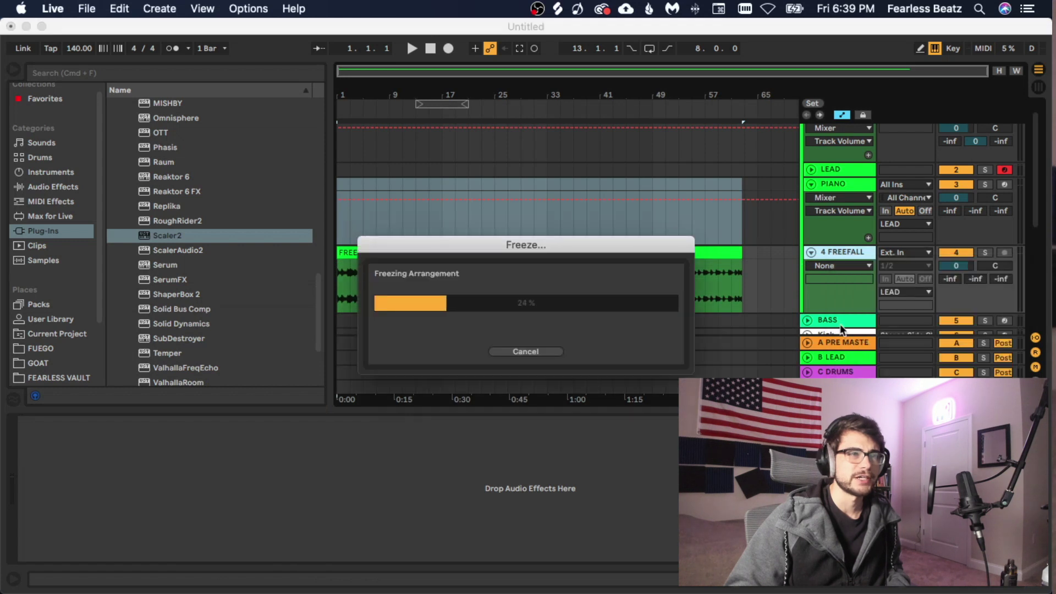
pyautogui.rightClick(830, 251)
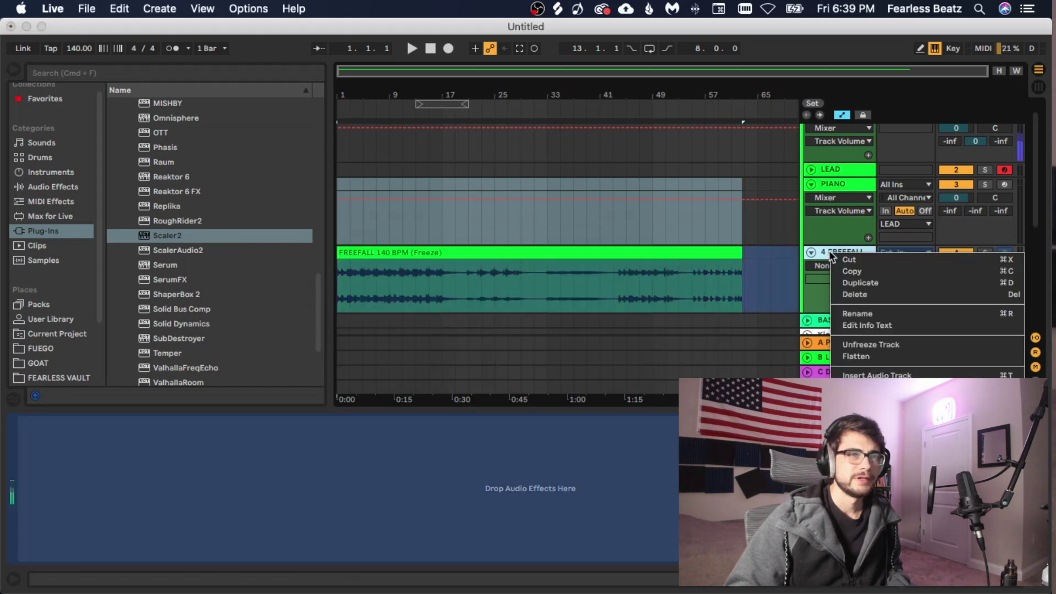
pyautogui.click(857, 357)
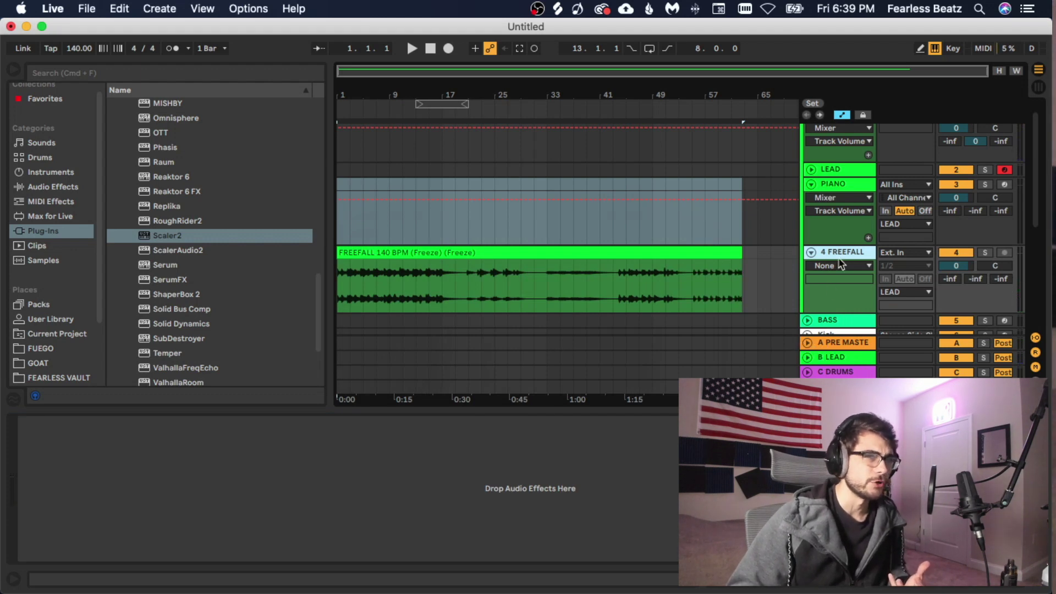
# Reopen Scaler 2 and drop the FREEFALL audio clip into its Detect area
pyautogui.moveTo(802, 319); pyautogui.dragTo(831, 184)
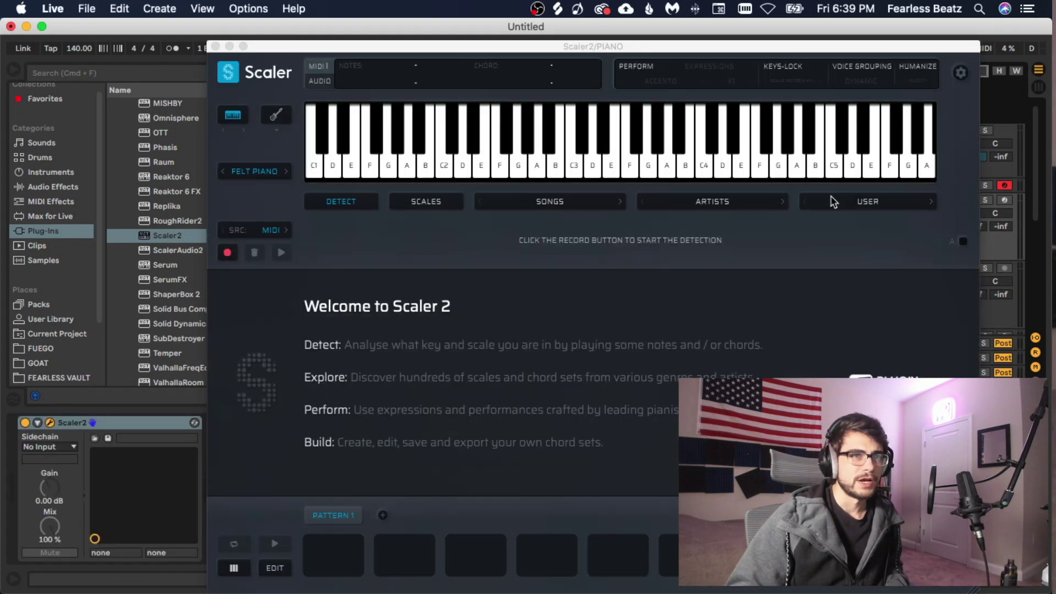
pyautogui.moveTo(365, 51); pyautogui.dragTo(657, 28)
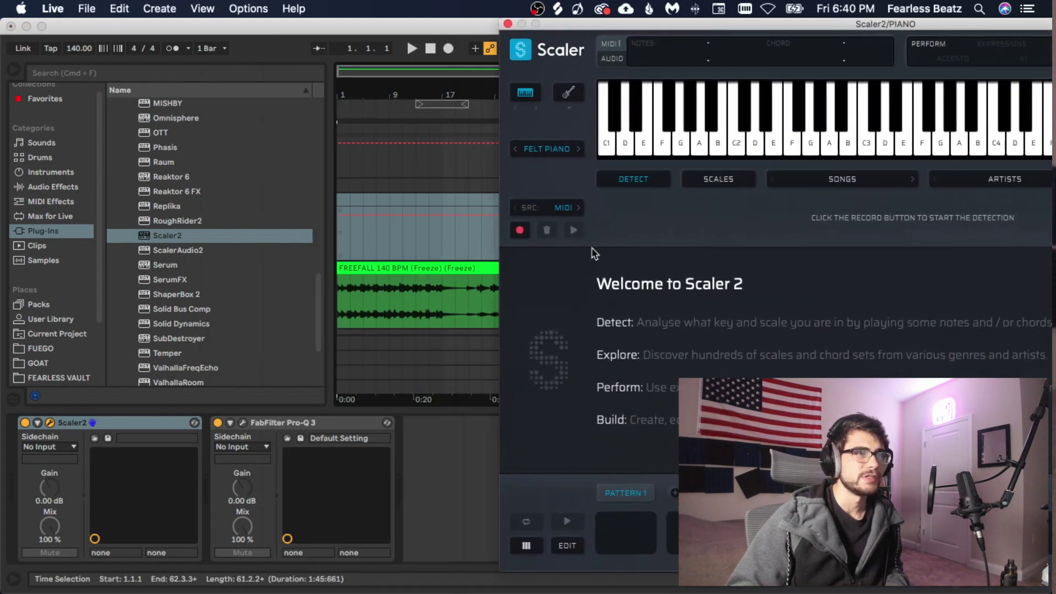
pyautogui.click(446, 270)
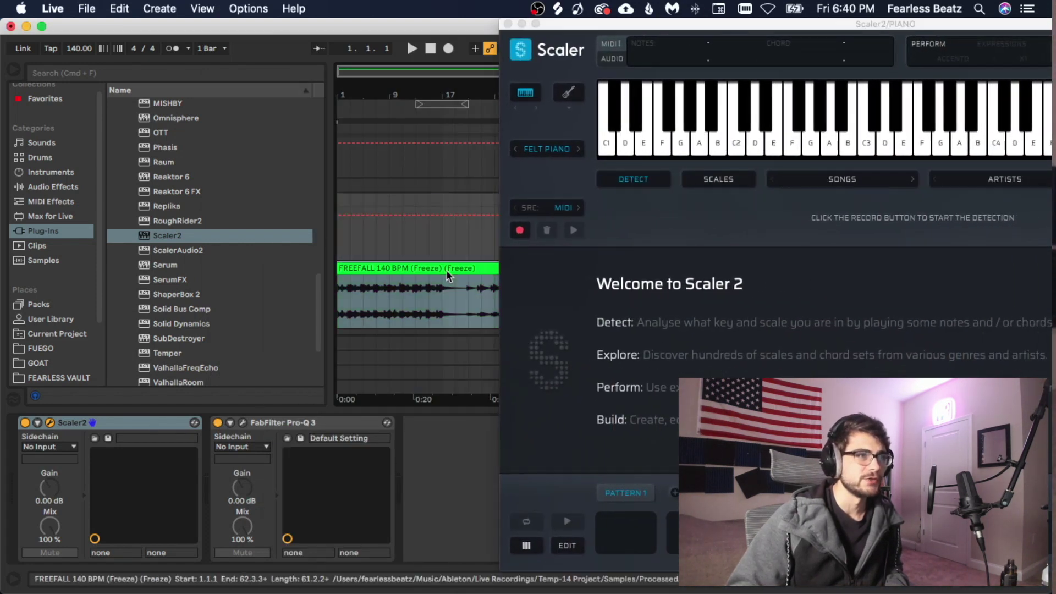
pyautogui.moveTo(447, 269); pyautogui.dragTo(633, 346)
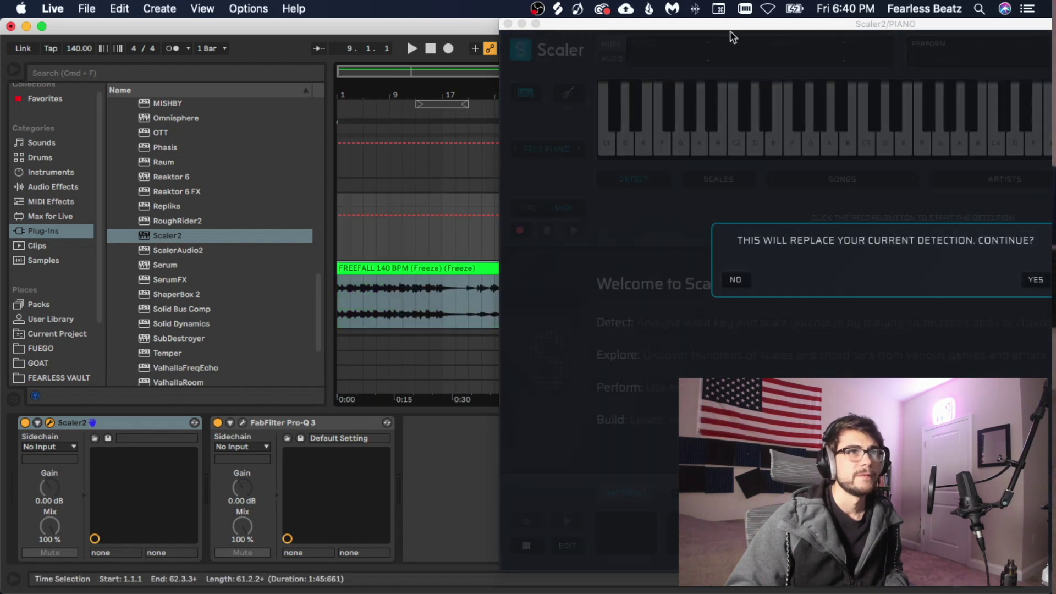
pyautogui.moveTo(731, 24); pyautogui.dragTo(424, 8)
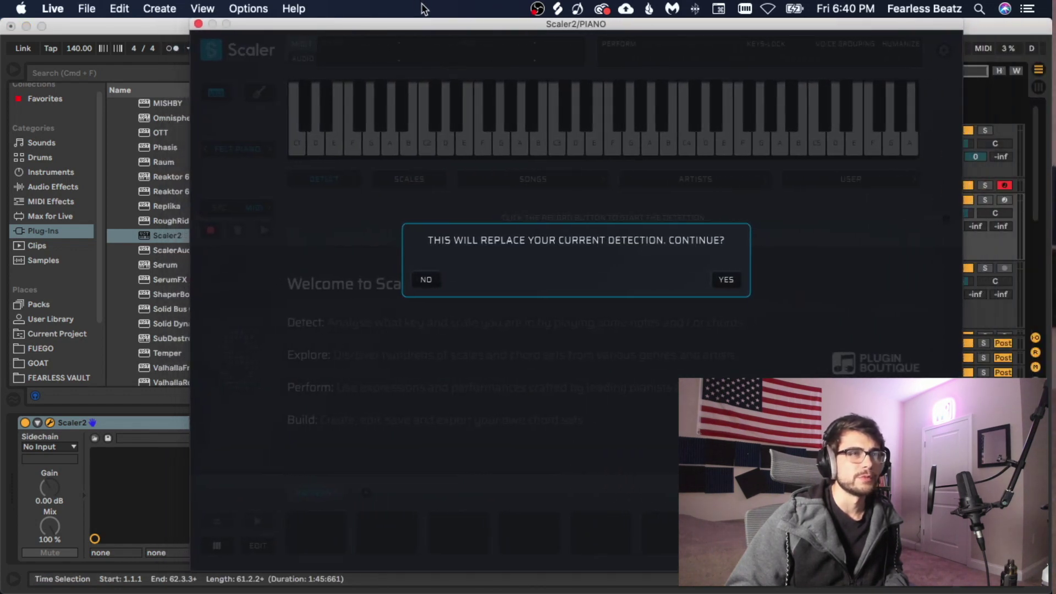
# Confirm the new detection, audition chords F maj9 through A min6 11, then hide Scaler
pyautogui.click(727, 280)
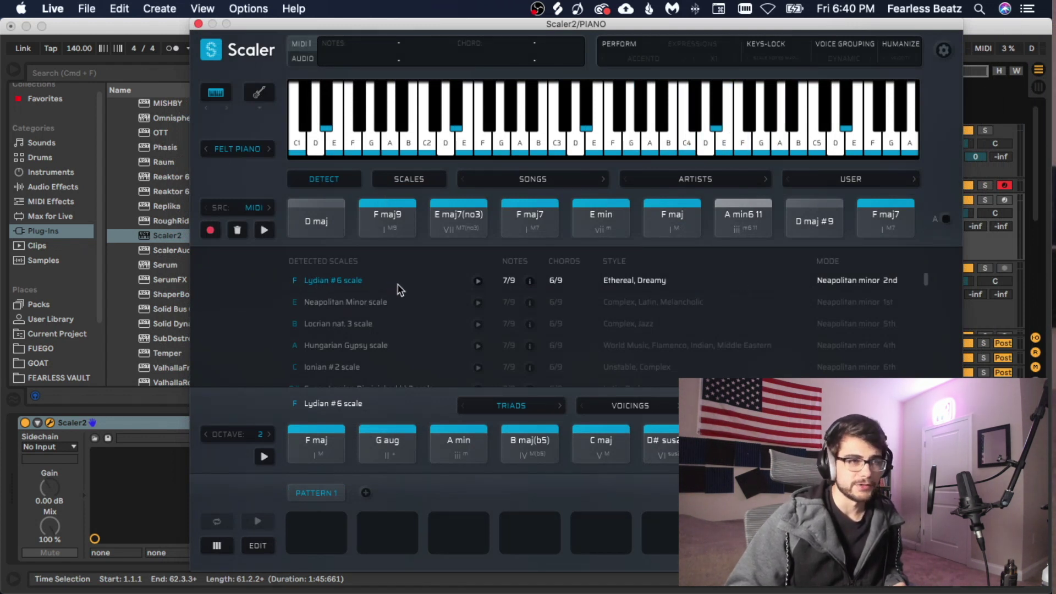
pyautogui.click(385, 220)
pyautogui.click(460, 223)
pyautogui.click(540, 223)
pyautogui.click(615, 231)
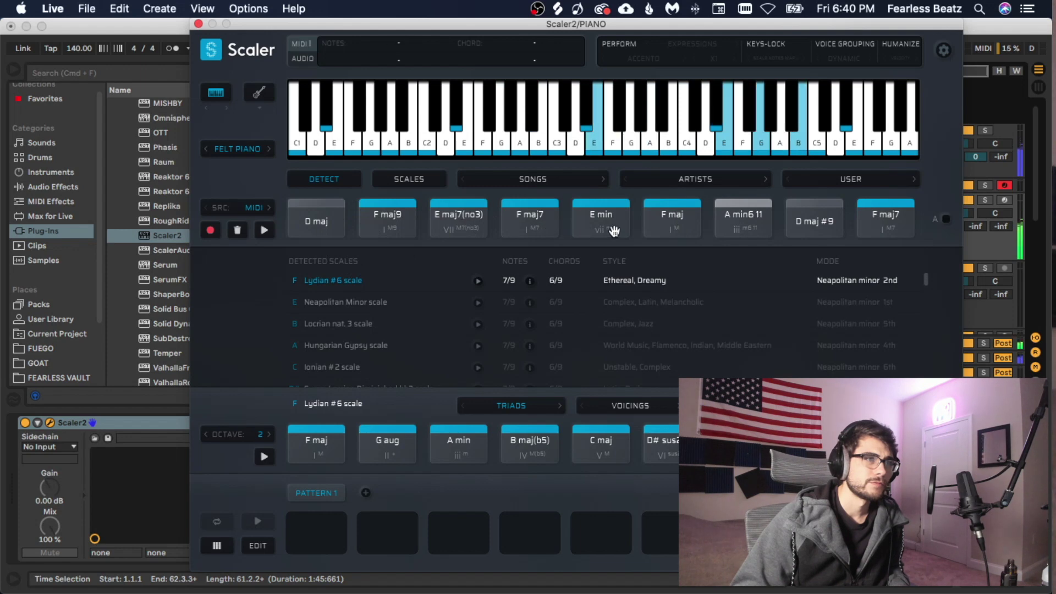
pyautogui.click(672, 220)
pyautogui.click(743, 220)
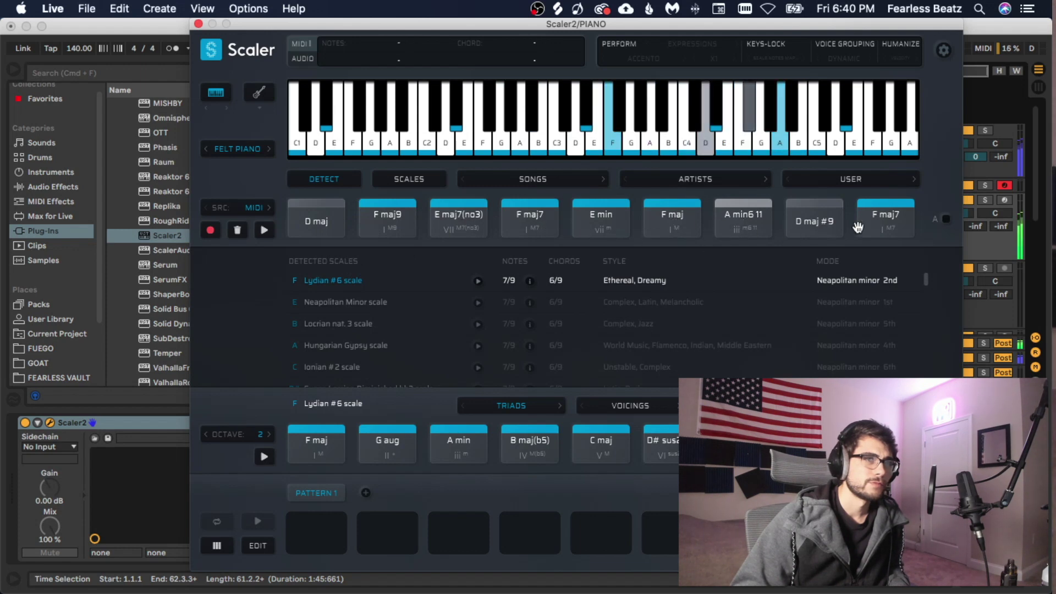
pyautogui.click(885, 220)
pyautogui.press('Down')
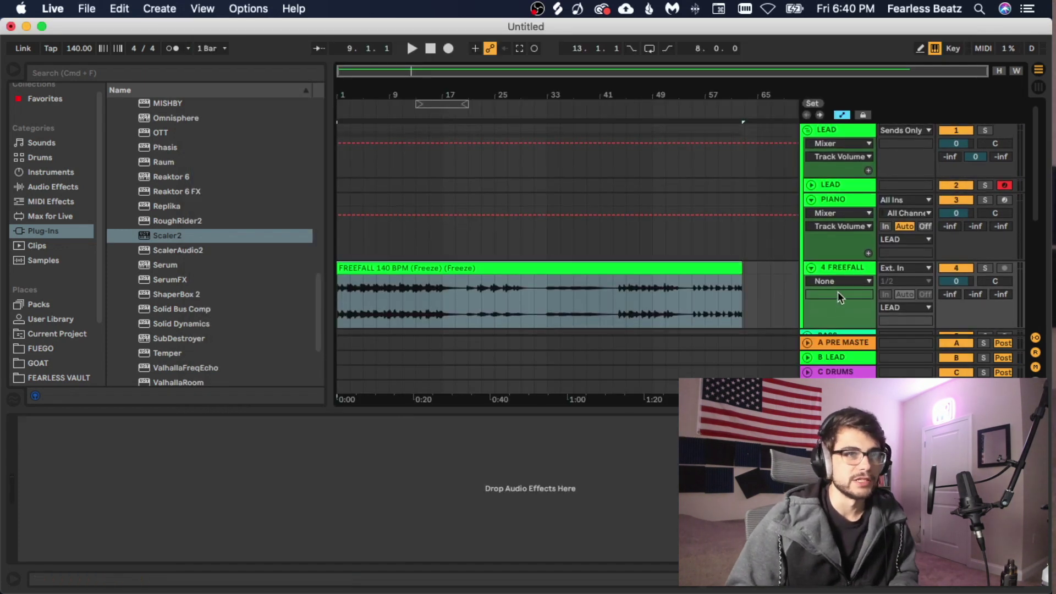